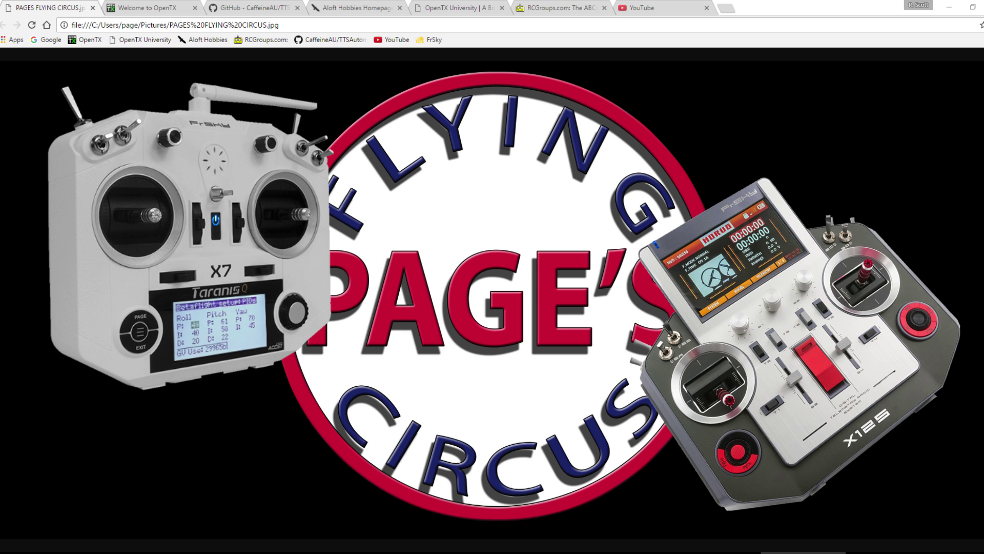
Open the CaffeineAU/TTSAutomate GitHub repository from the bookmarks bar
left_click(328, 40)
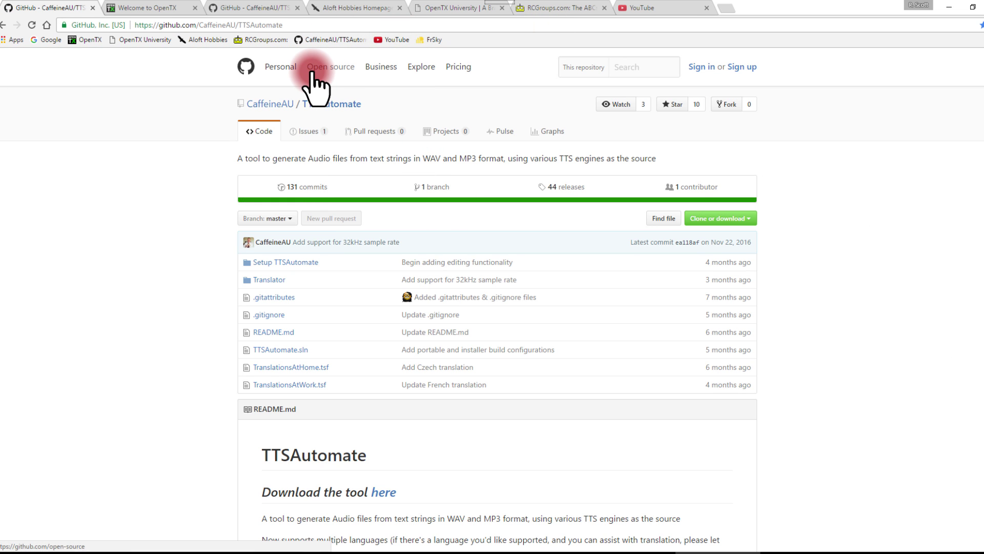
Scroll to the README and follow its download link to the TTSAutomate 2.8.2.6 release
scroll(354, 149, "down", 5)
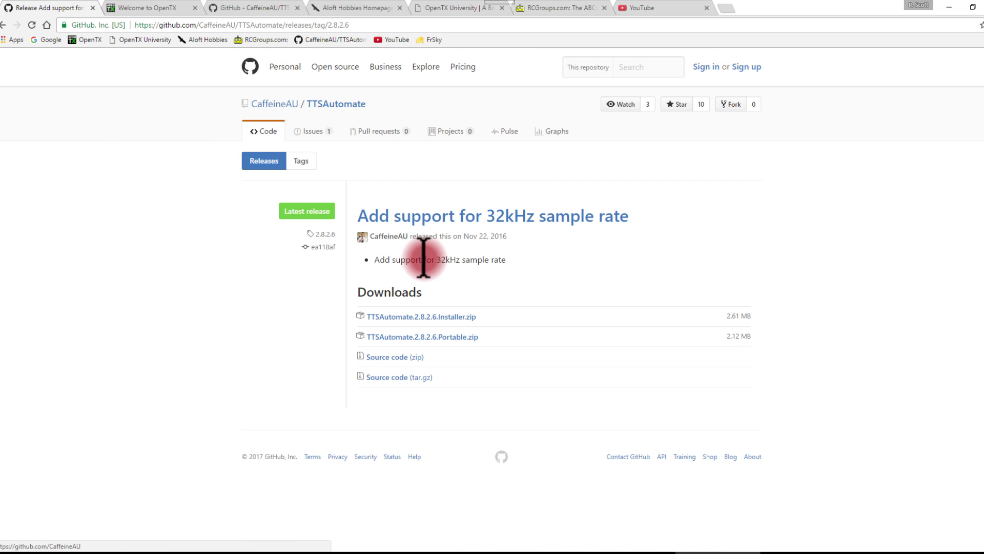
left_click(468, 318)
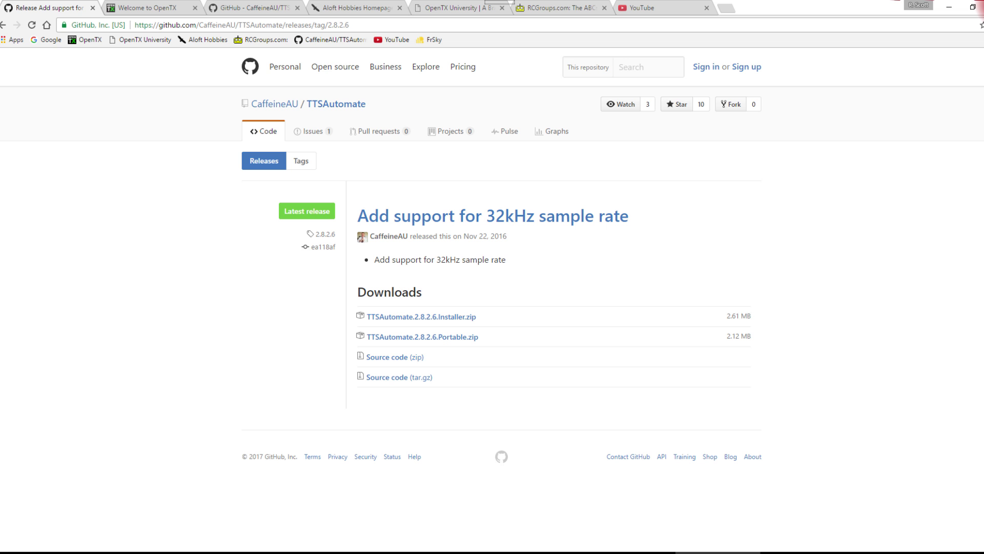
Minimize Chrome and open the TTSAutomate download folder on the desktop
left_click(977, 4)
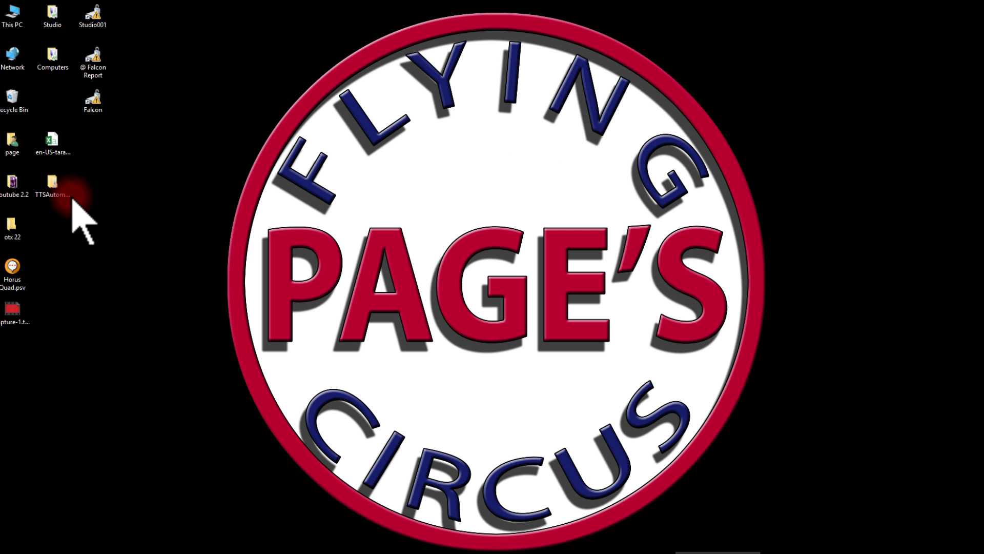
left_click(56, 185)
double_click(53, 189)
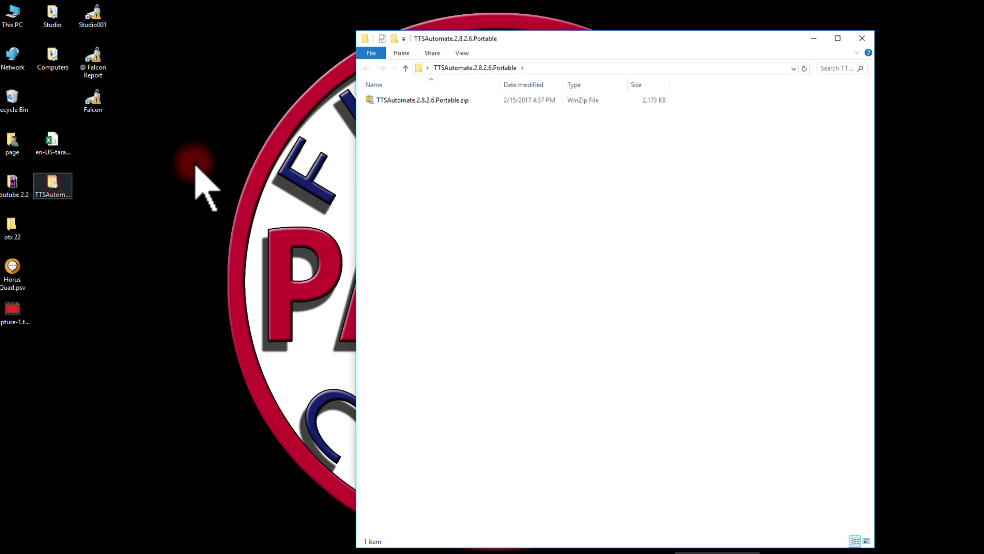
Unzip the portable zip with WinZip, move TTSAutomate.2.8.2.6.Portable to the desktop, close Explorer
left_click(385, 99)
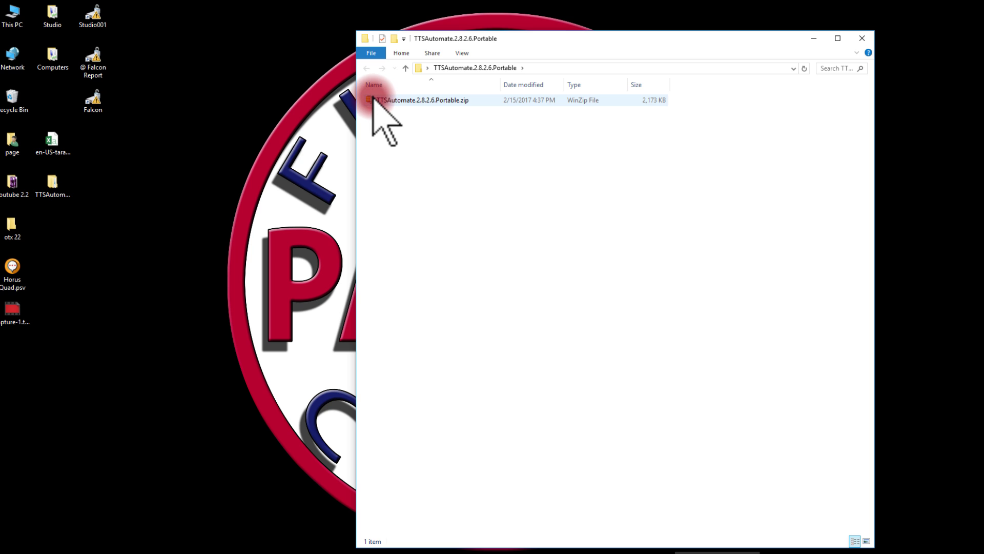
right_click(372, 98)
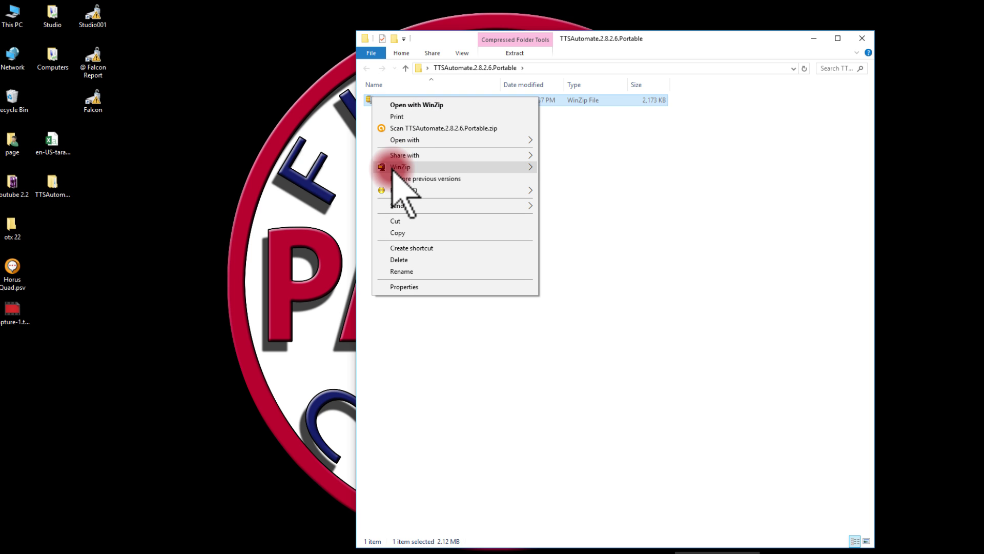
mouse_move(399, 168)
left_click(581, 179)
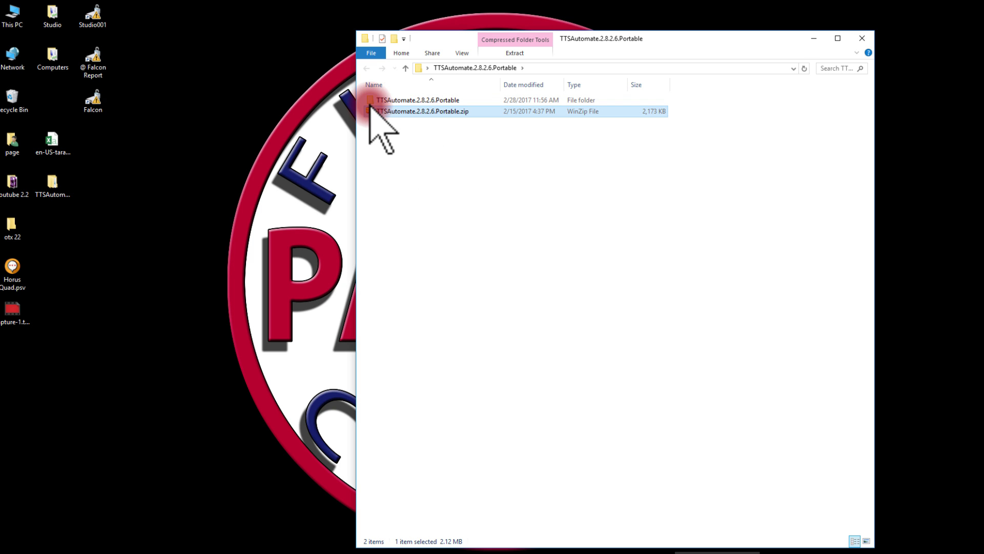
left_click_drag(373, 101, 72, 243)
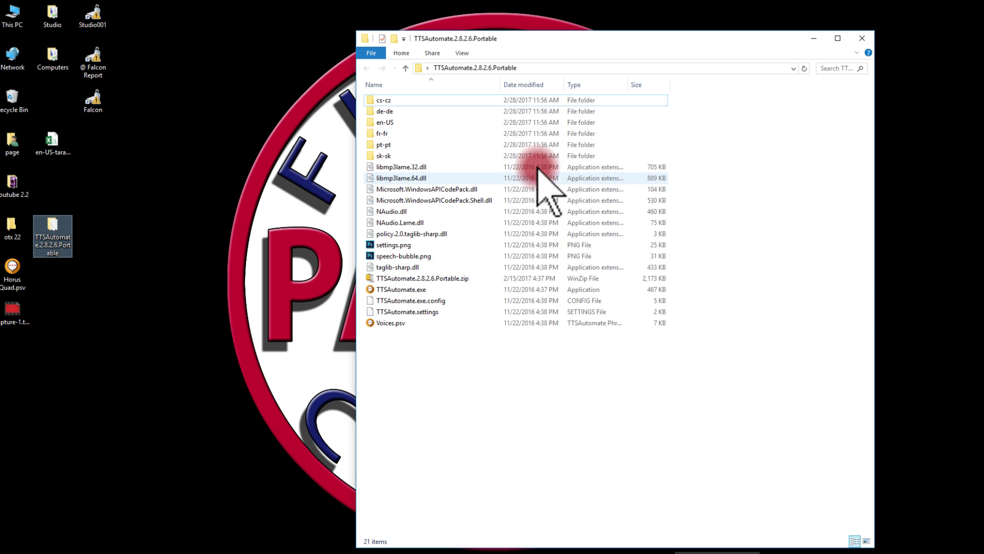
left_click(862, 38)
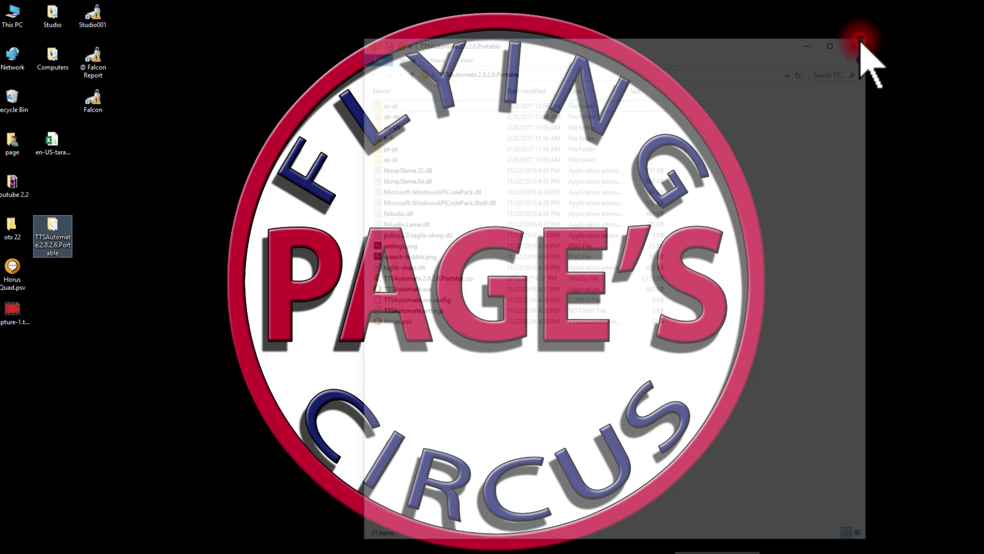
Open the TTSAutomate.2.8.2.6.Portable folder and select Voices.psv, then TTSAutomate.exe
double_click(53, 226)
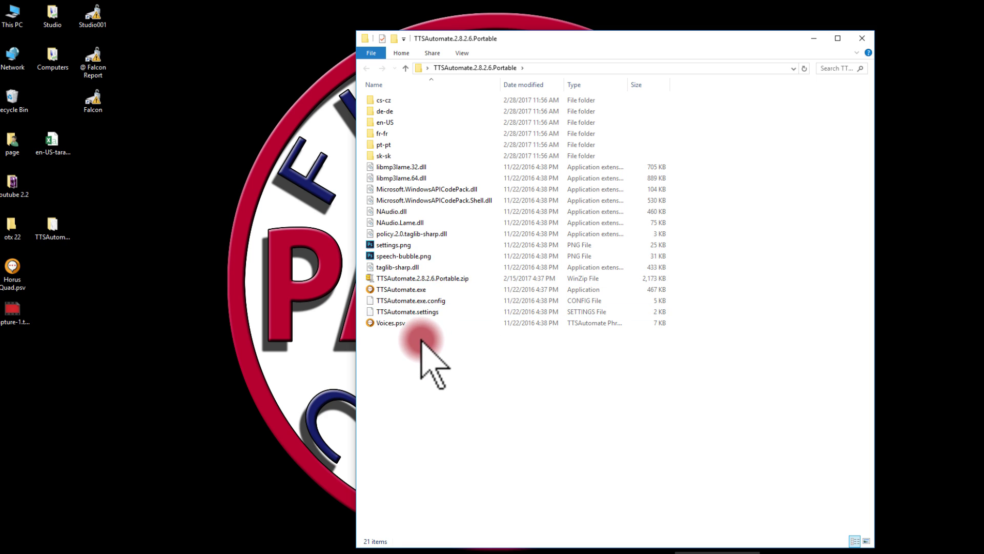
left_click(374, 323)
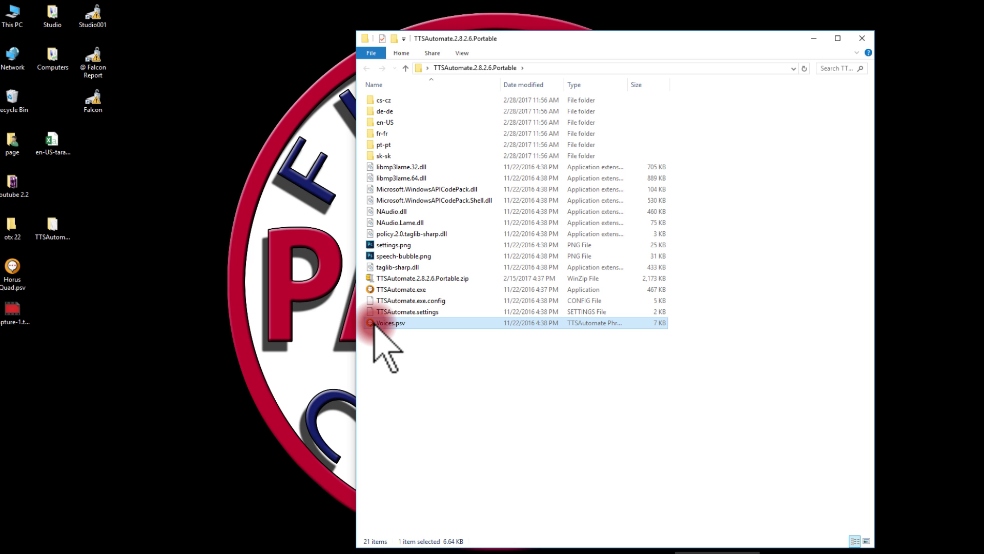
left_click(375, 290)
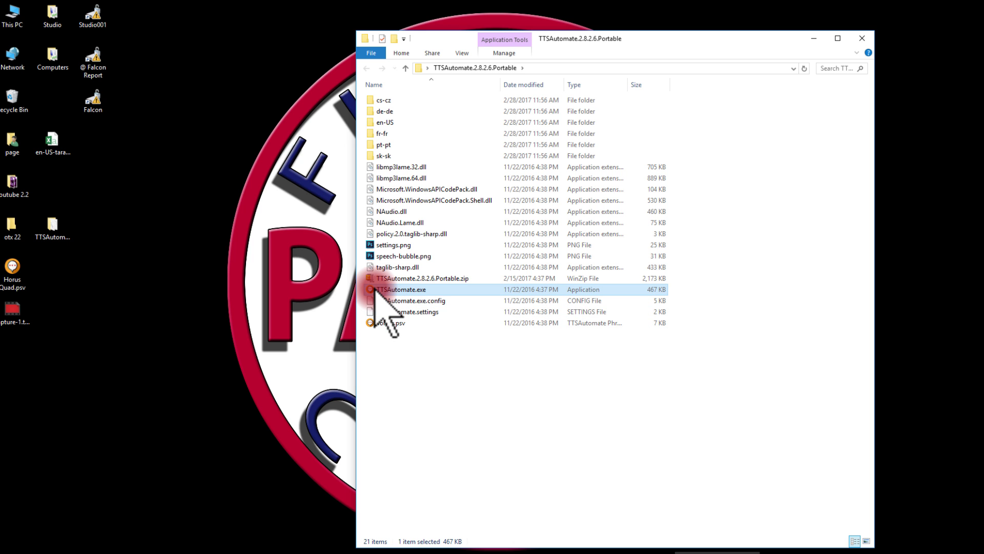
Launch TTSAutomate and set its output directory to the otx 22 desktop folder
double_click(374, 290)
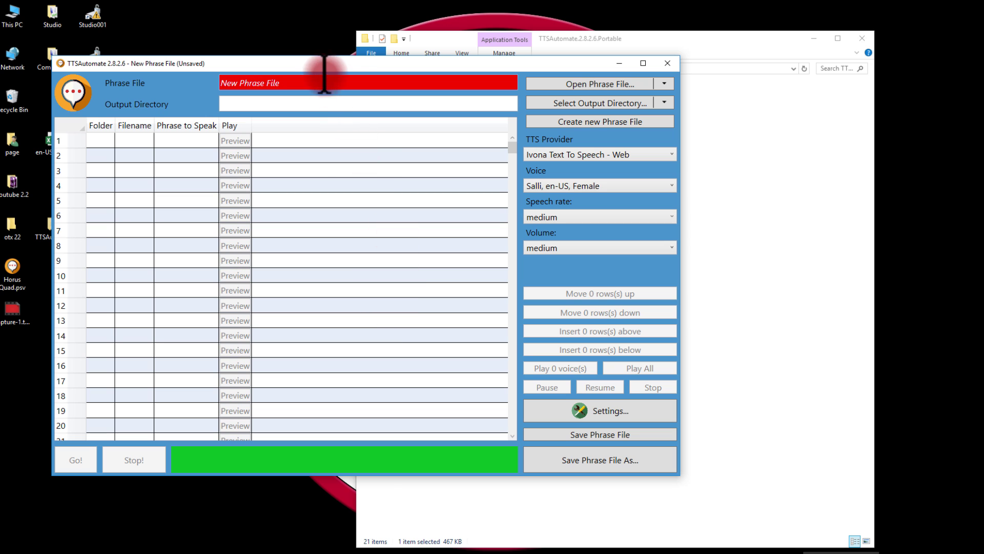
left_click_drag(324, 66, 362, 68)
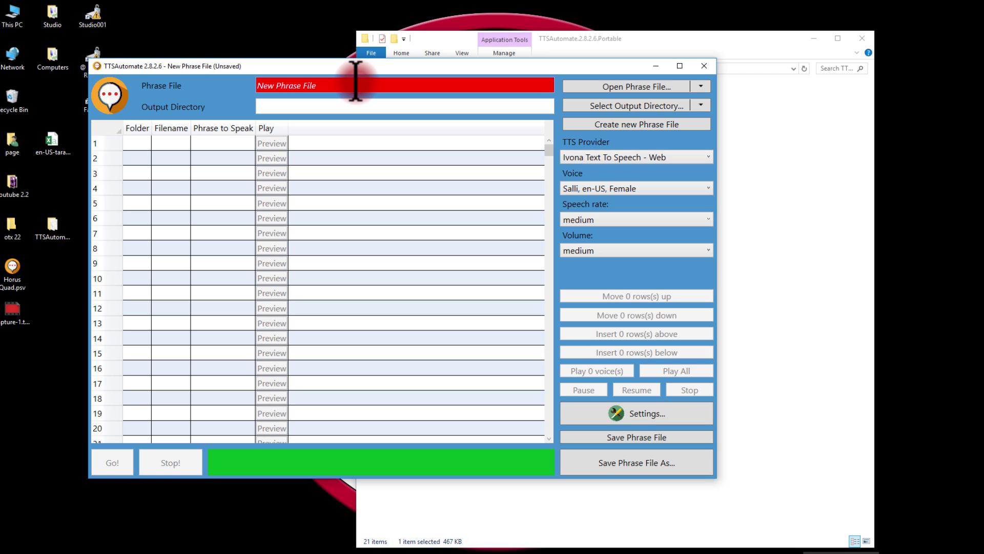
left_click_drag(354, 65, 381, 61)
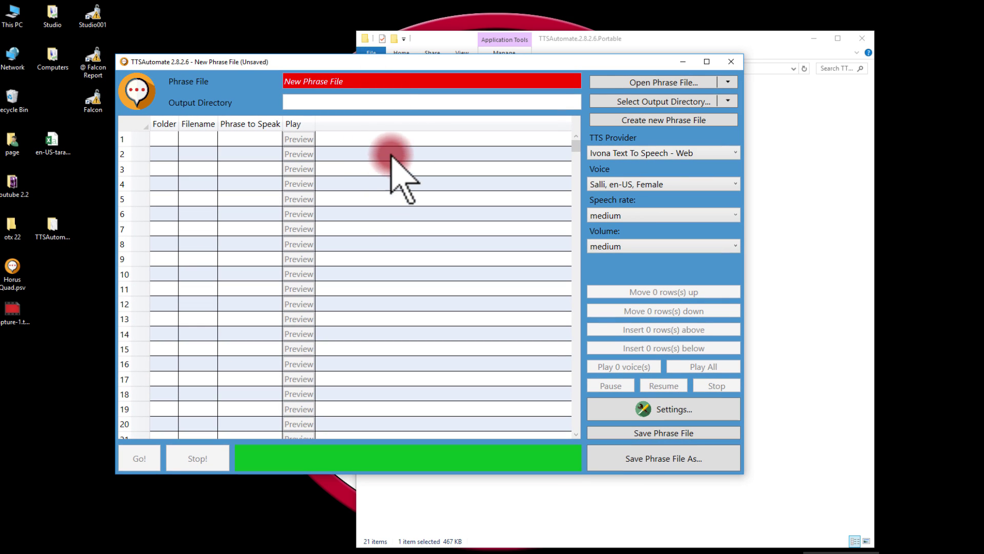
left_click(660, 103)
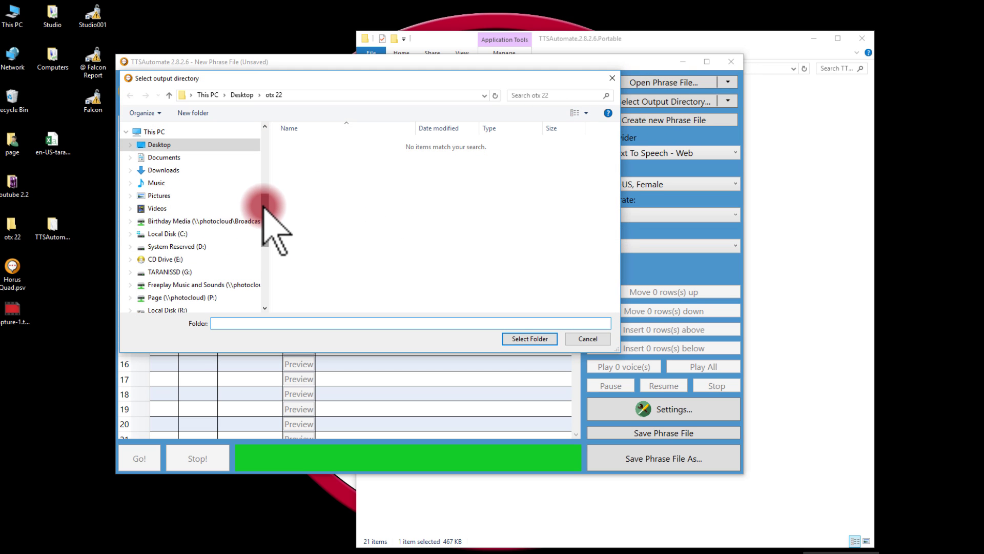
left_click_drag(264, 209, 271, 253)
scroll(187, 259, "up", 10)
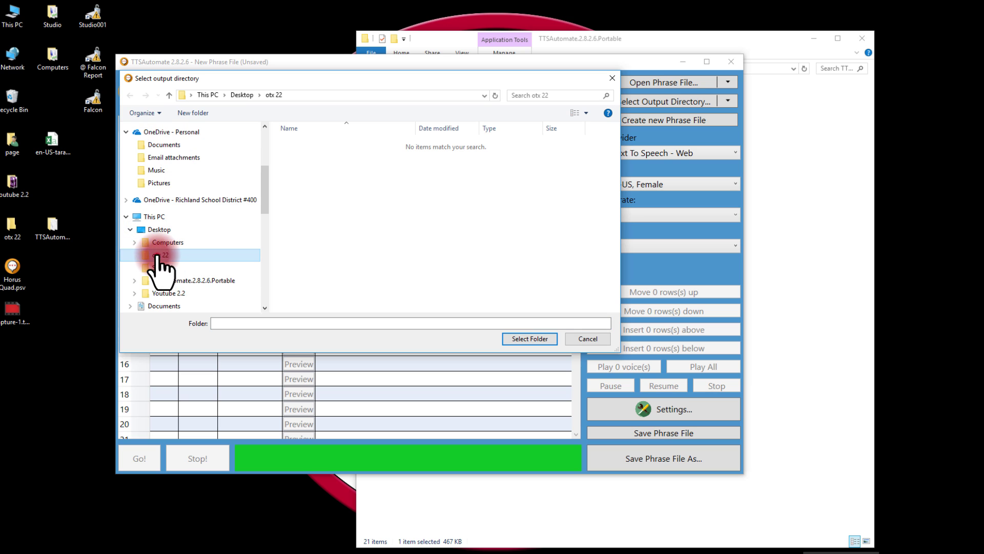
left_click(157, 255)
left_click(533, 341)
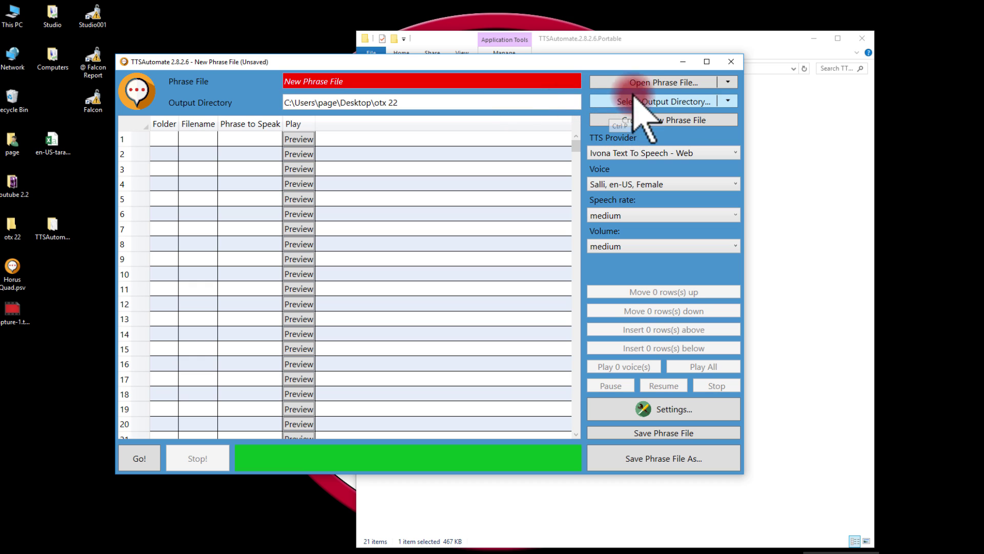
Open the Horus Quad.psv phrase file
left_click(652, 82)
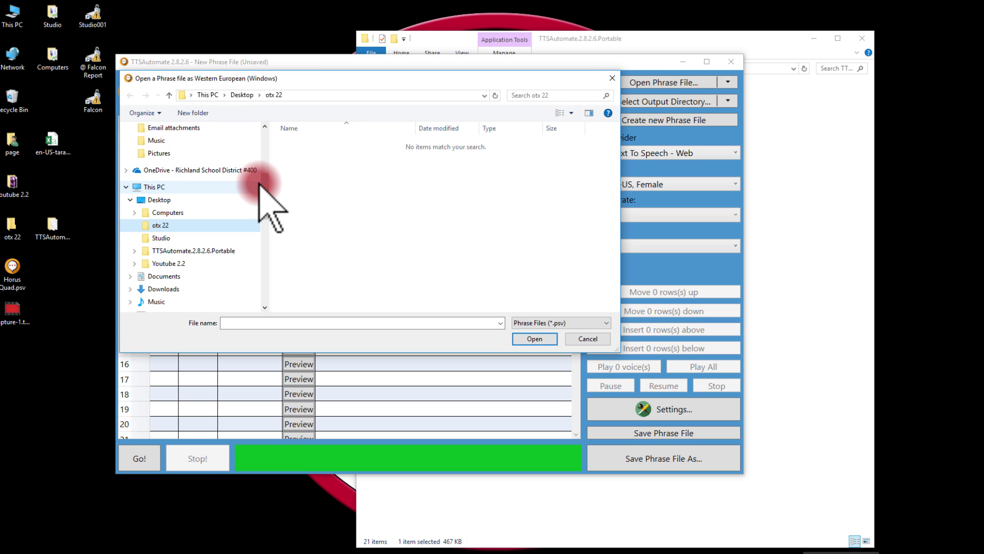
left_click_drag(266, 190, 268, 219)
double_click(271, 225)
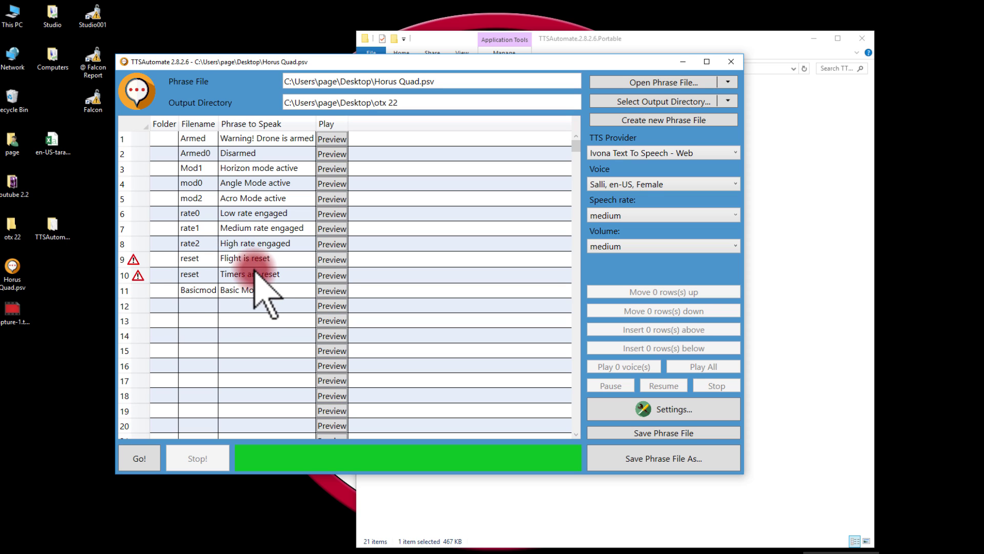
Rename row 9's duplicate filename 'reset' to 'reset1'
left_click(201, 260)
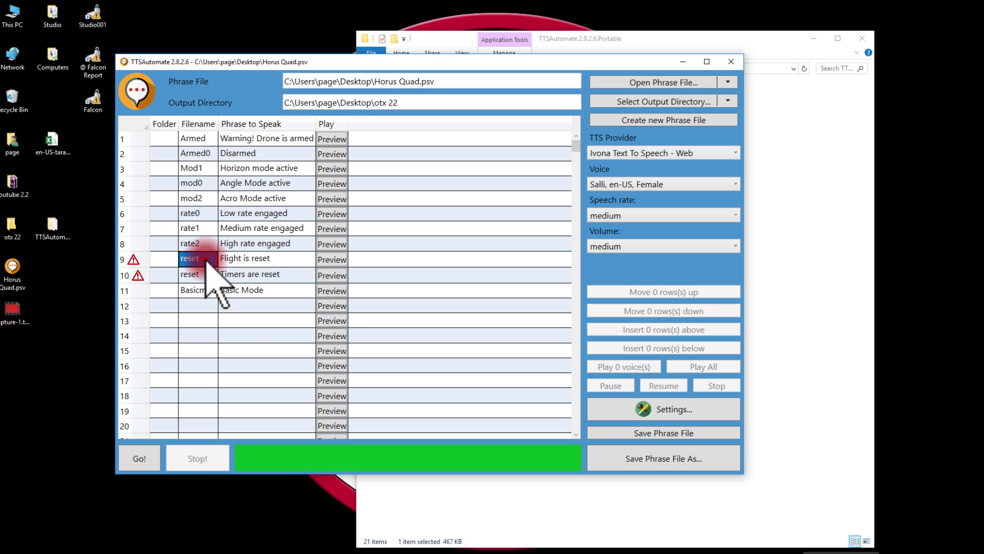
left_click(204, 258)
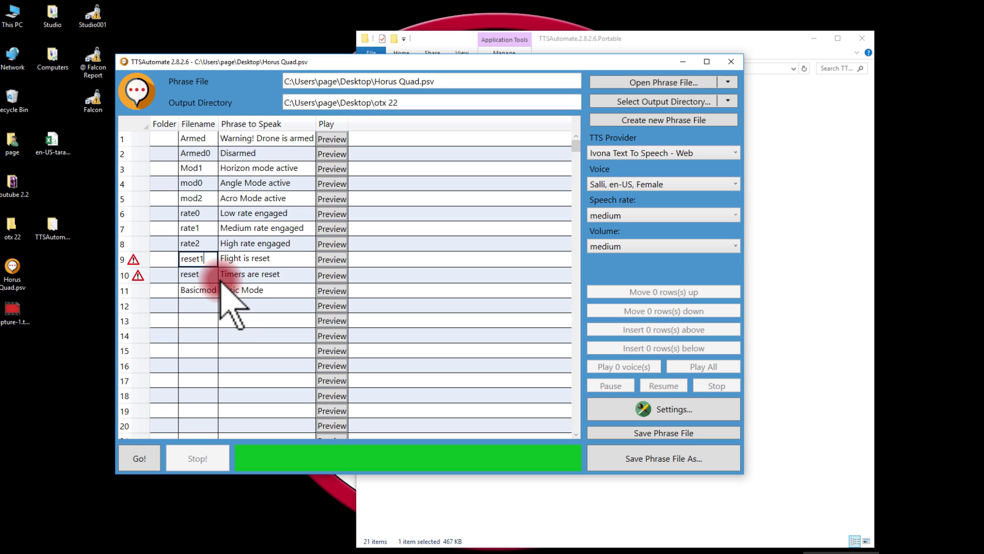
left_click(215, 277)
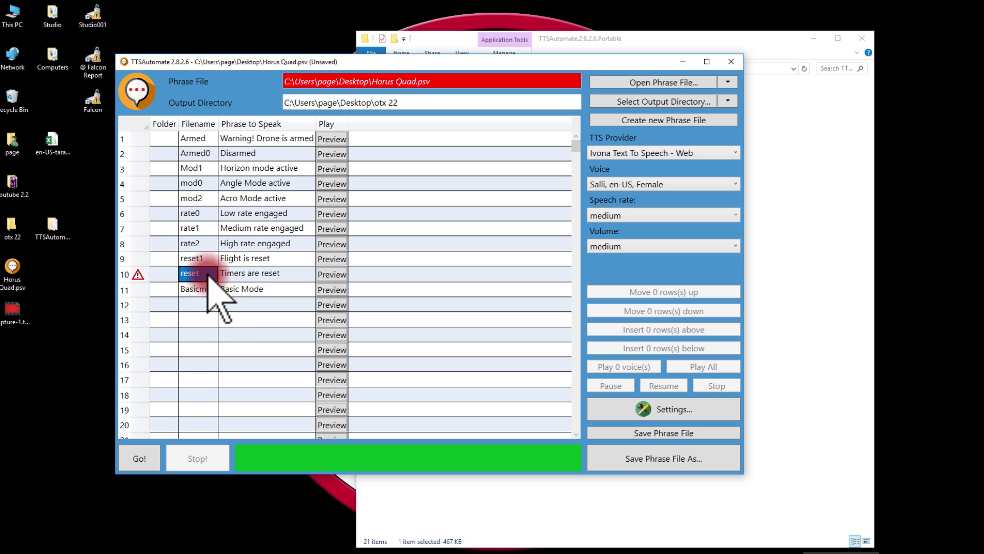
left_click(249, 273)
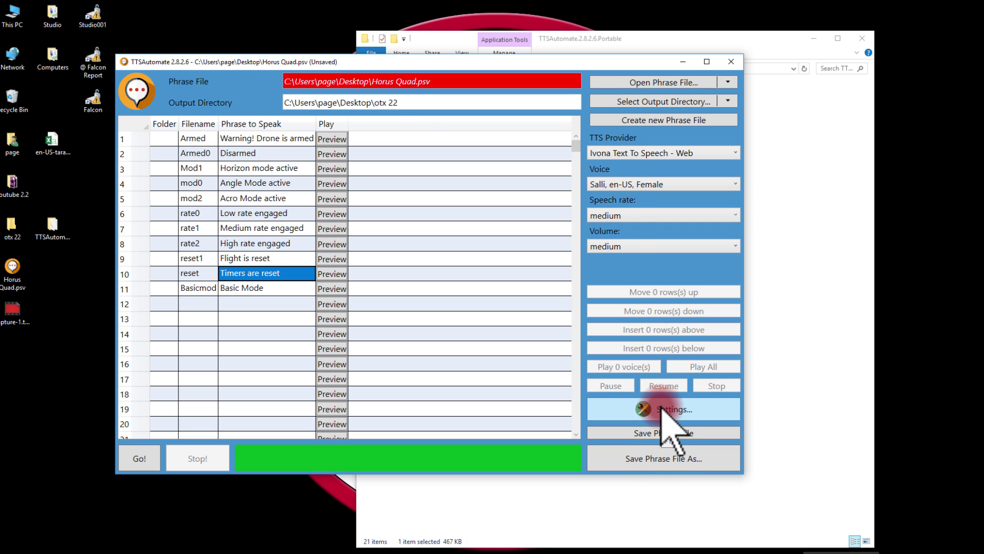
Change the 'Limit filename length to' setting from 255 to 6 in Settings
left_click(663, 410)
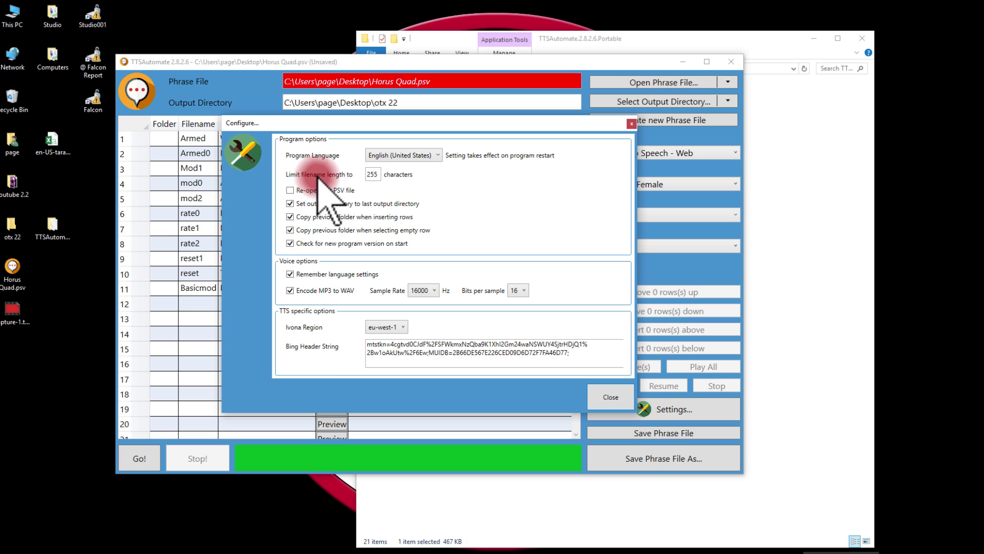
double_click(372, 174)
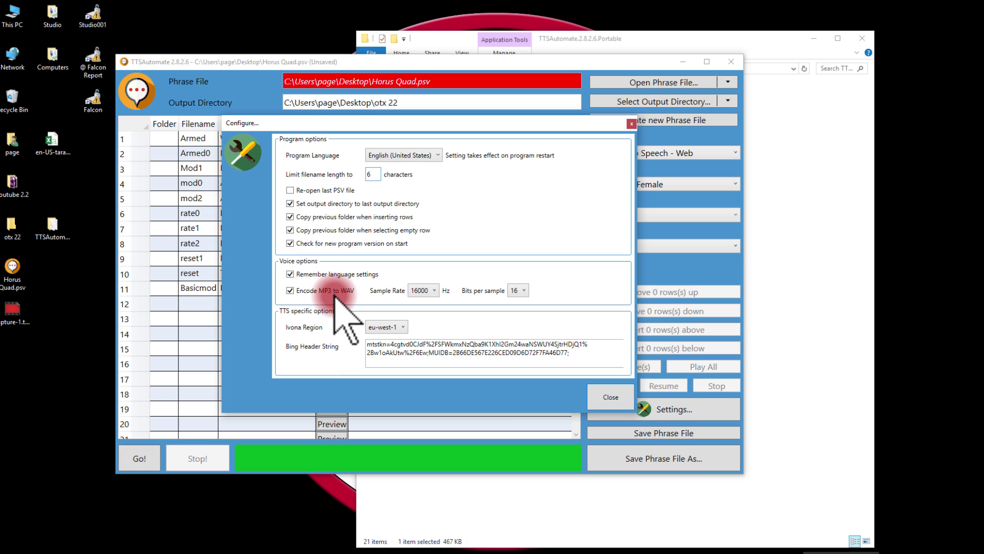
left_click(607, 400)
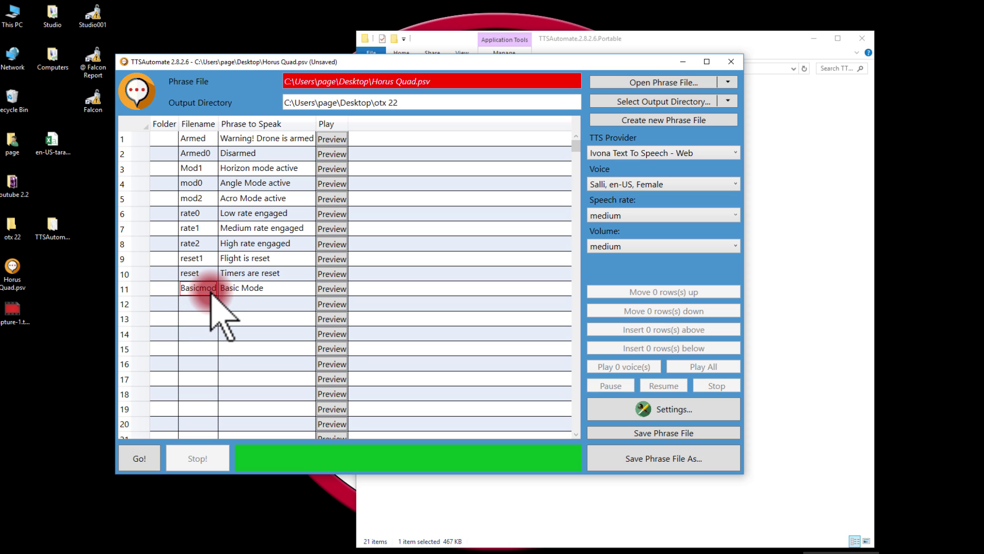
Delete the Basicmode row 11, then use Google Text To Speech - Web with English (Canada), en-CA voice
left_click(124, 288)
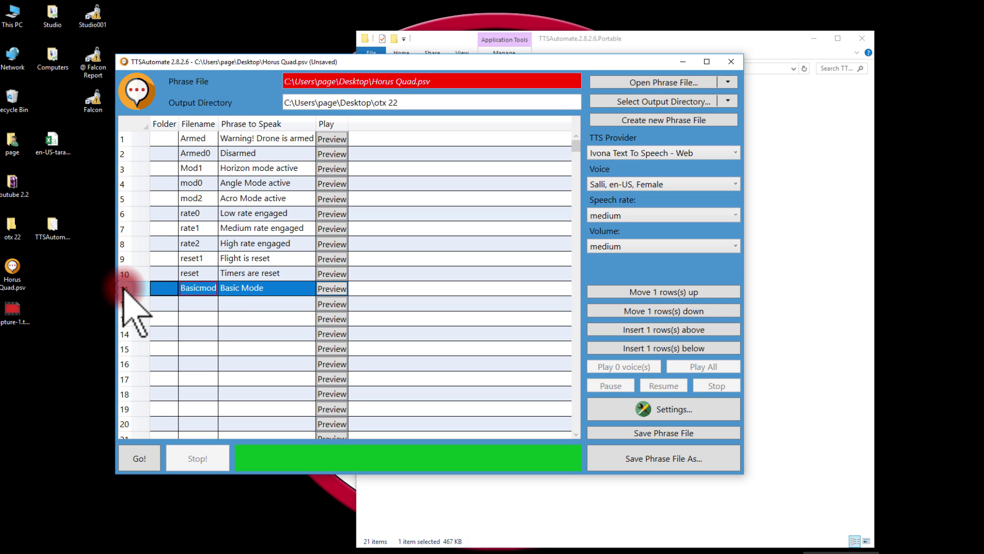
key("Delete")
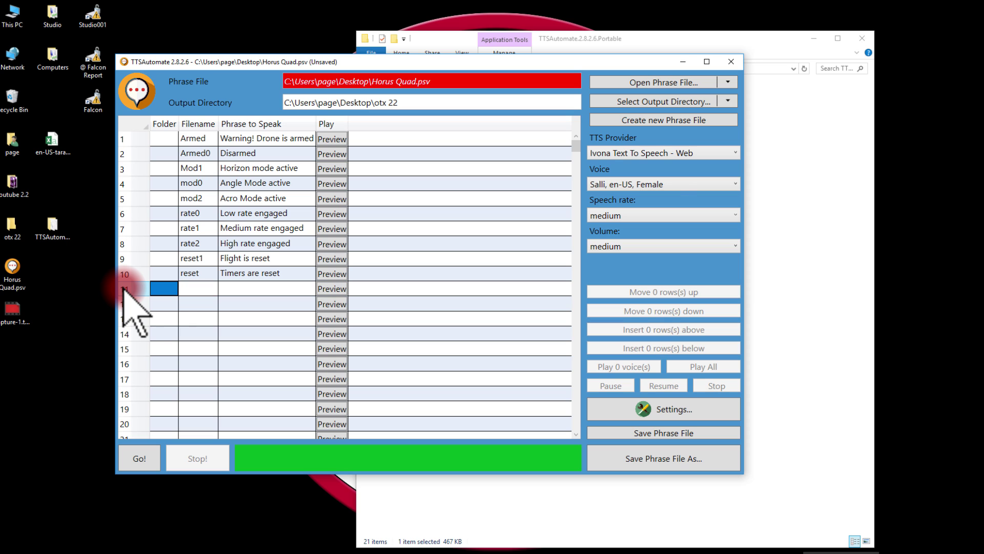
left_click(723, 153)
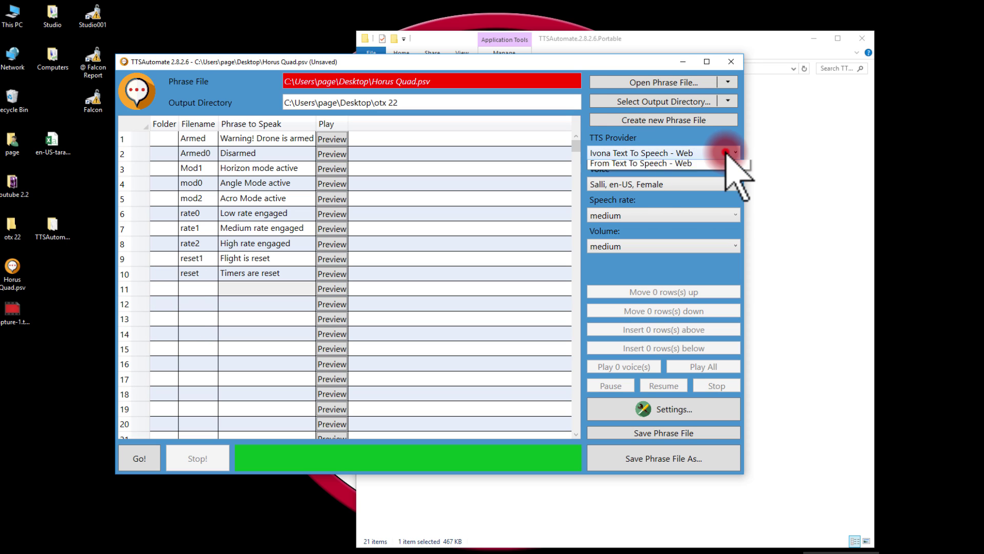
left_click(698, 182)
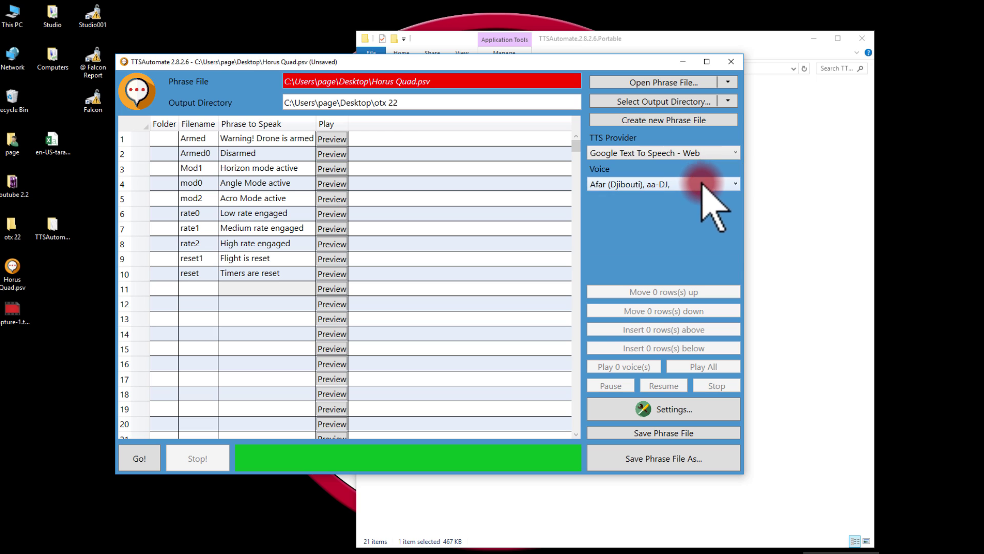
left_click(703, 185)
left_click_drag(844, 219, 845, 238)
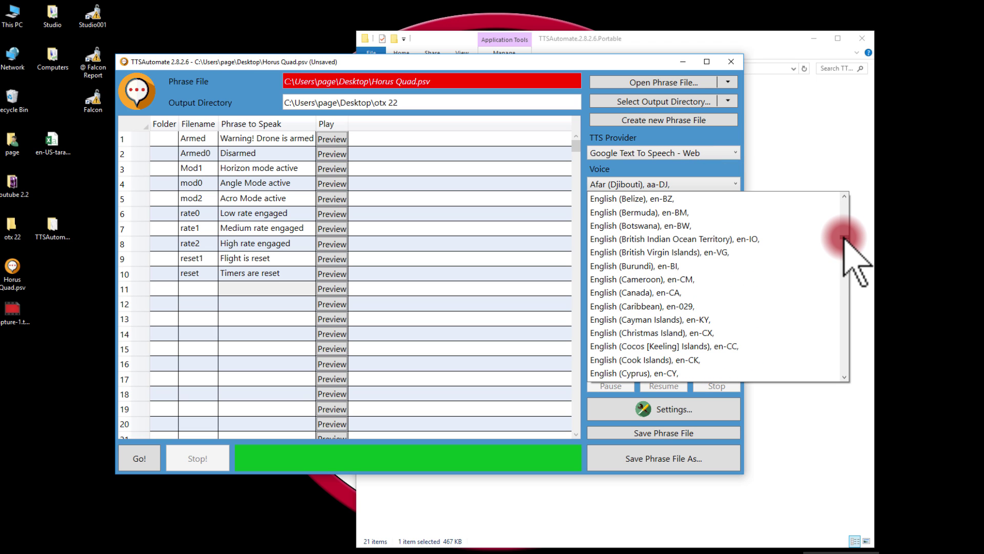
left_click(639, 296)
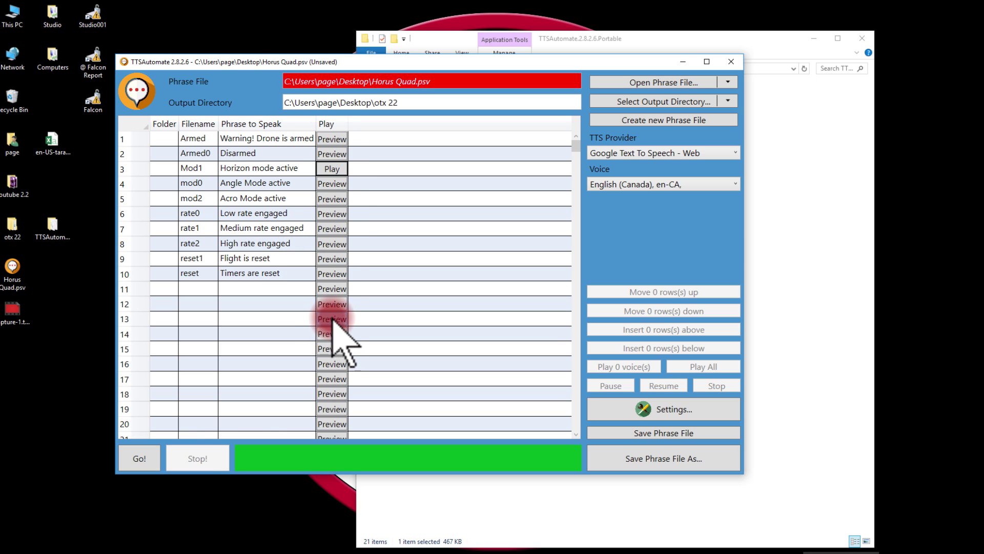
Generate audio for all phrases with Go! and open the otx 22 output folder
left_click(140, 458)
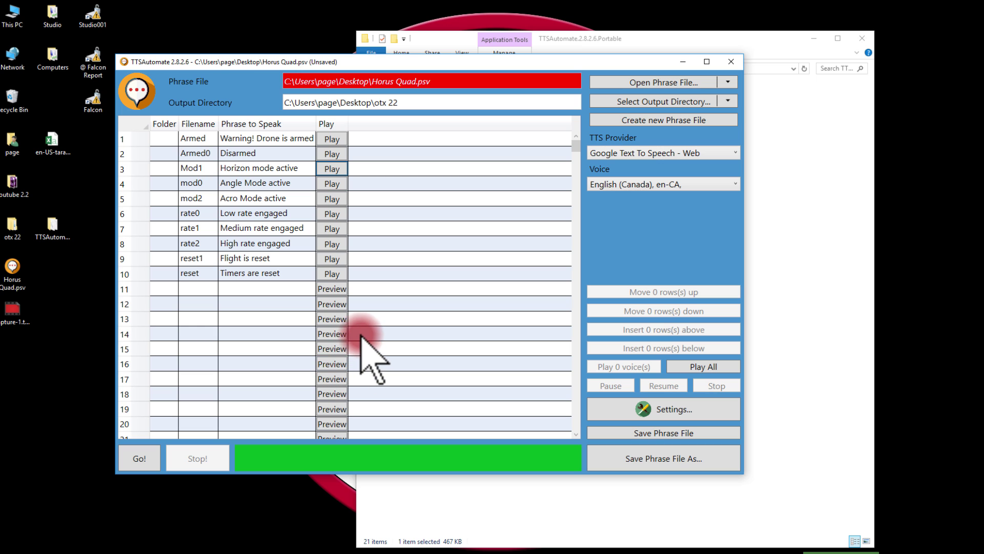
double_click(13, 225)
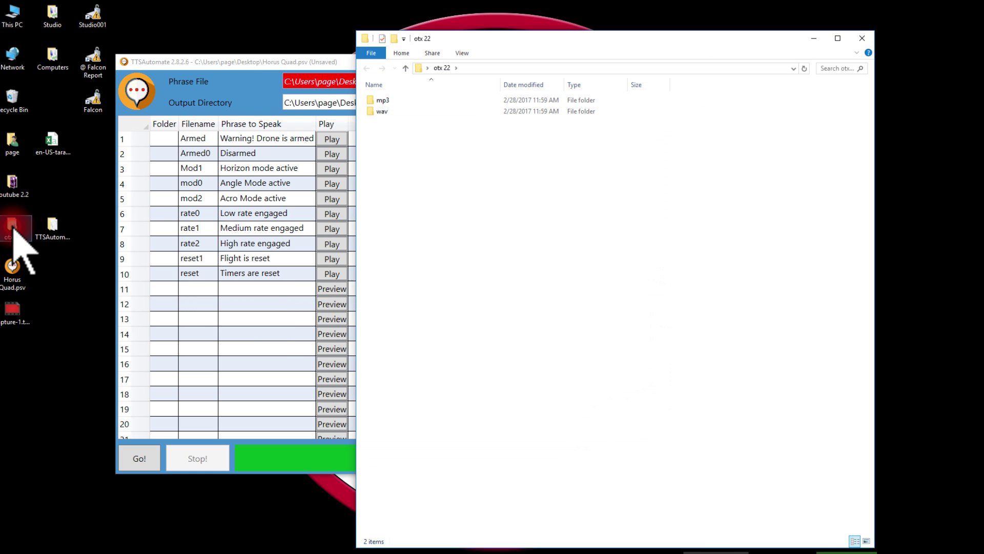
left_click(346, 76)
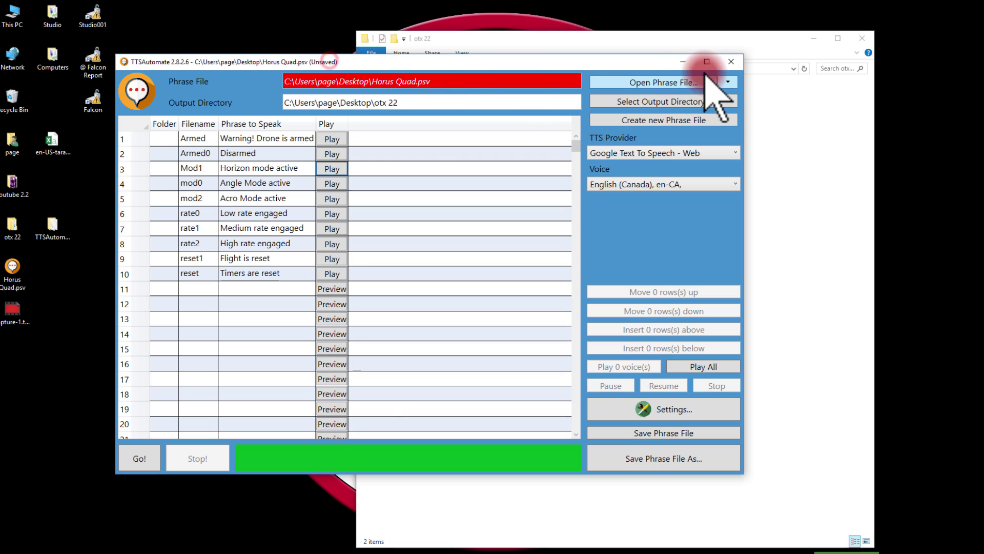
left_click(681, 60)
Delete the mp3 folder from otx 22 and open the wav folder
left_click(381, 101)
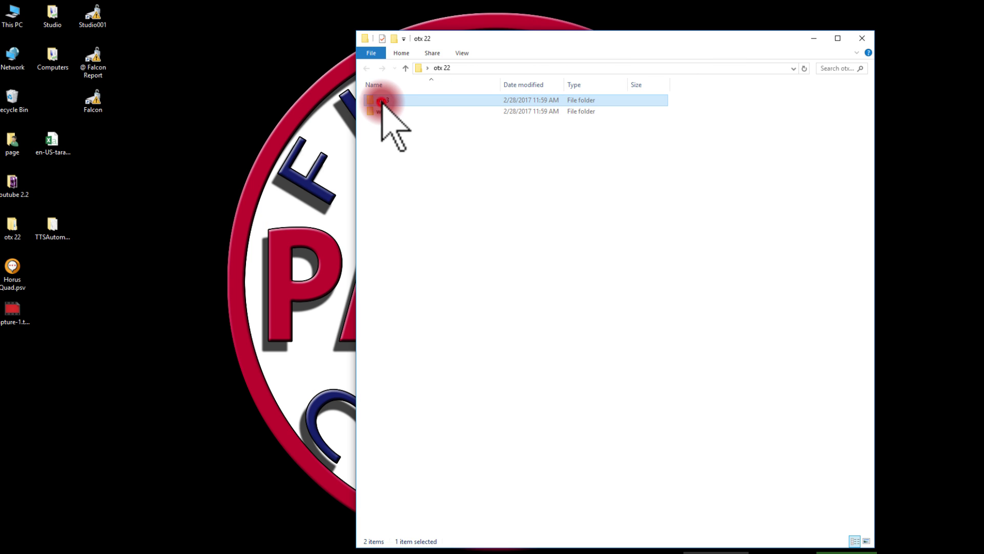
key("Delete")
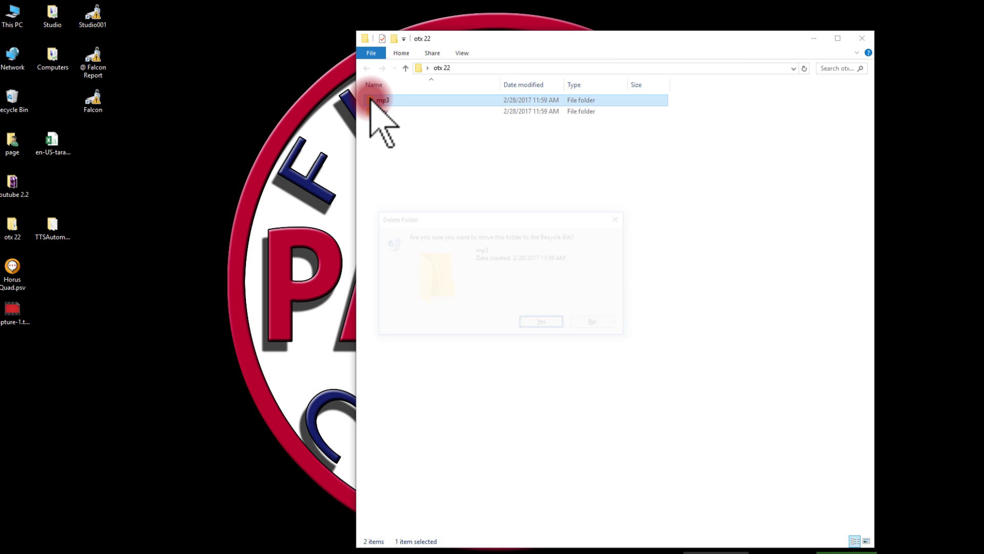
left_click(546, 322)
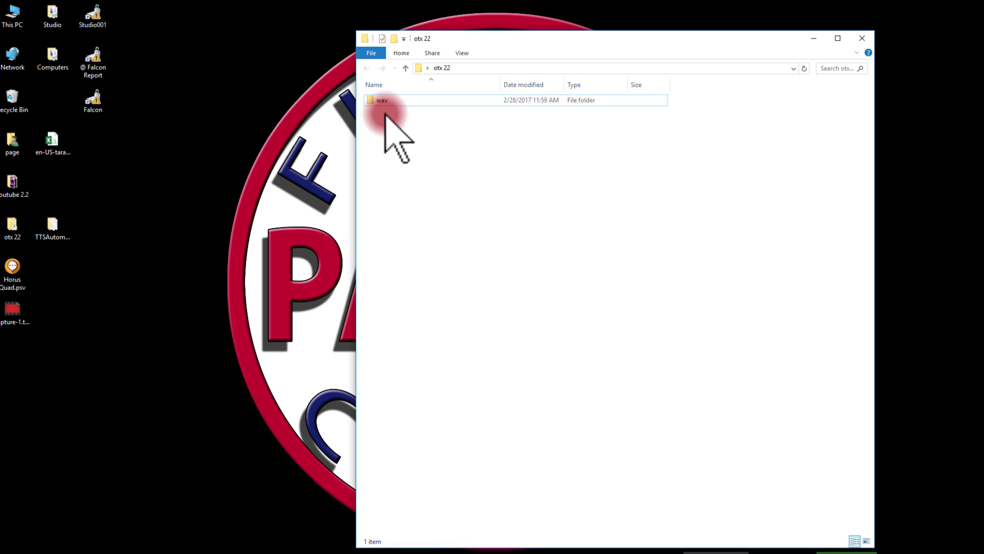
double_click(379, 100)
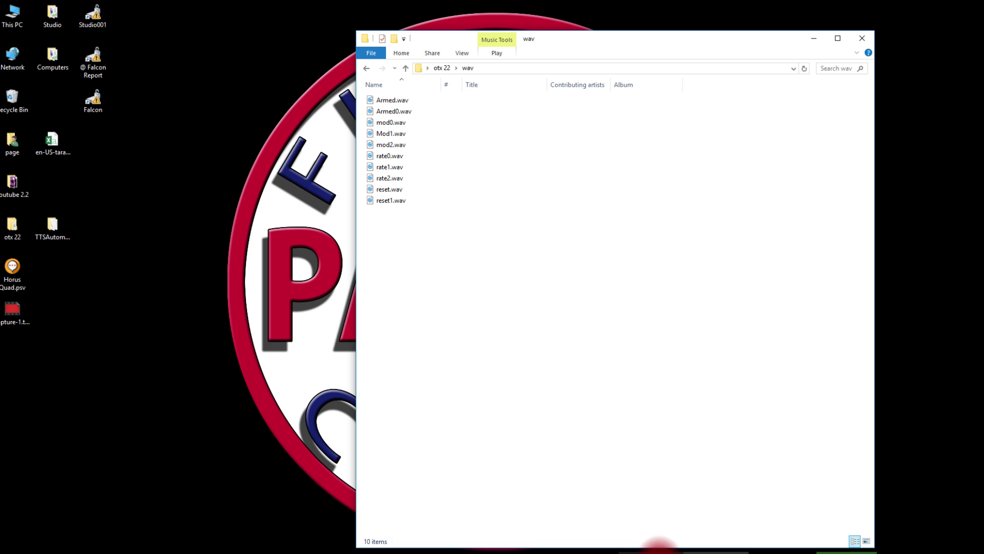
Open the TARANISSD SD card's SOUNDS\en folder and close the wav window
mouse_move(677, 551)
left_click(593, 512)
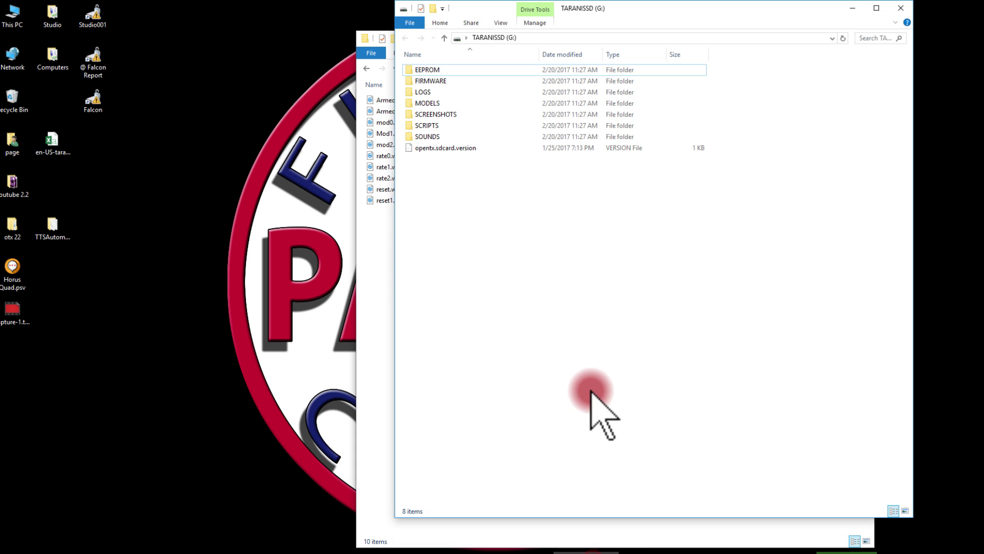
left_click_drag(503, 21, 287, 72)
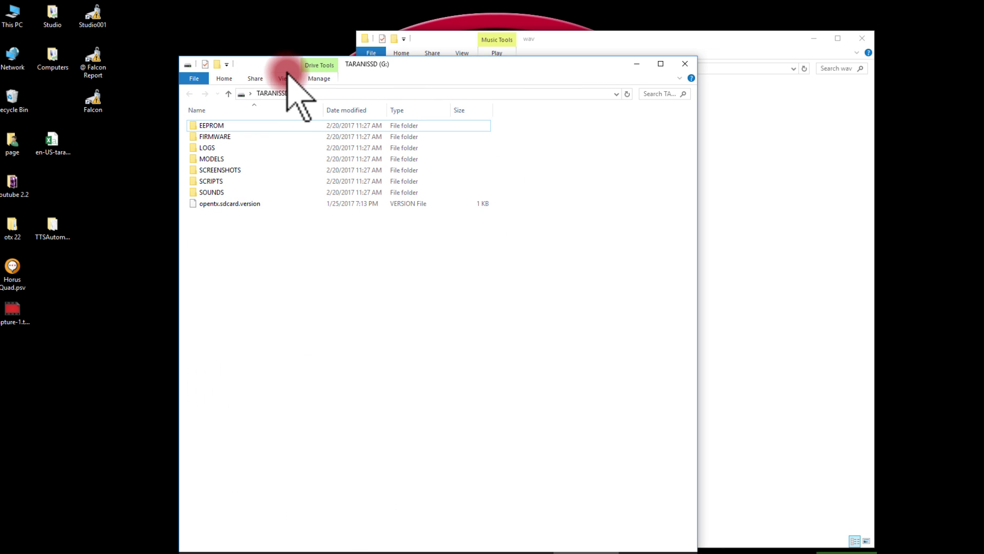
double_click(217, 192)
left_click(198, 128)
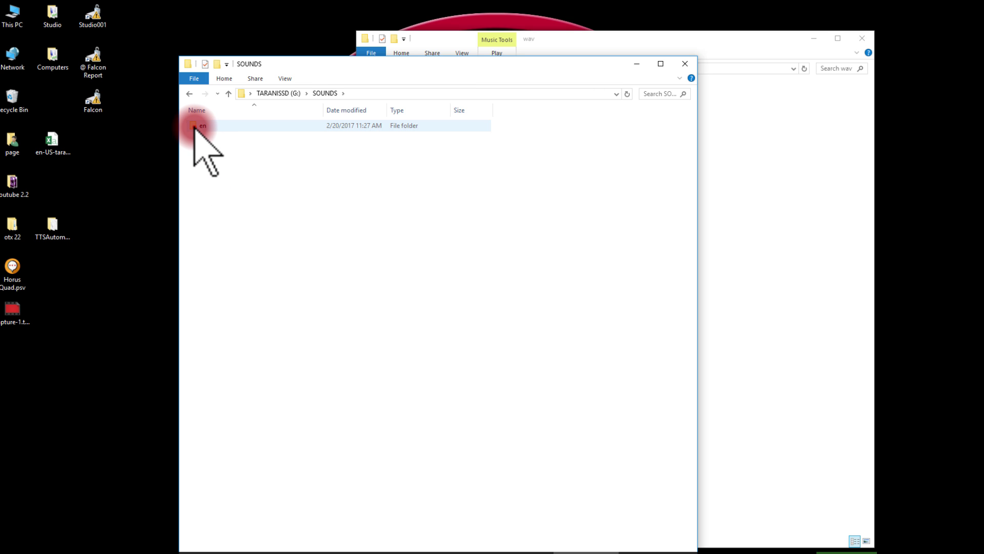
double_click(195, 126)
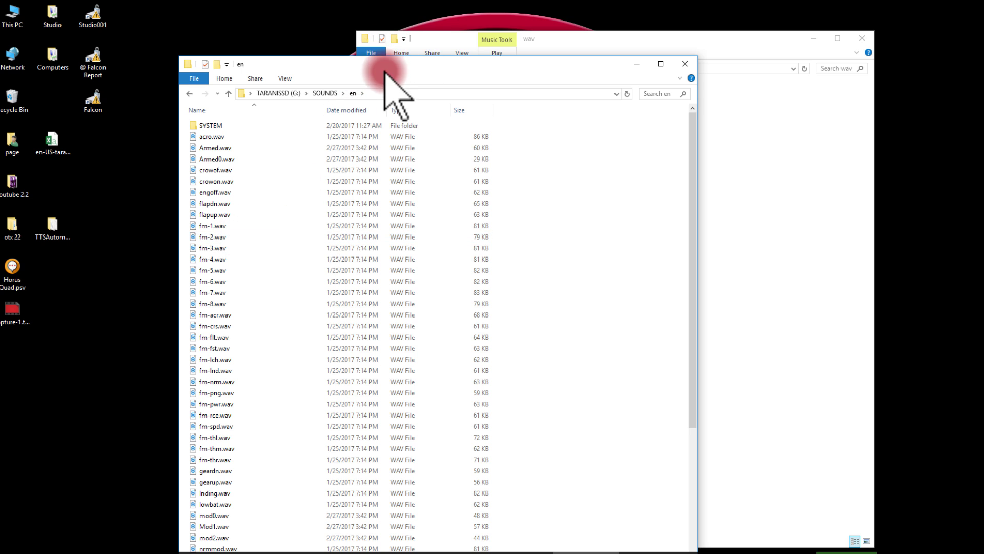
left_click_drag(385, 63, 359, 64)
left_click(693, 55)
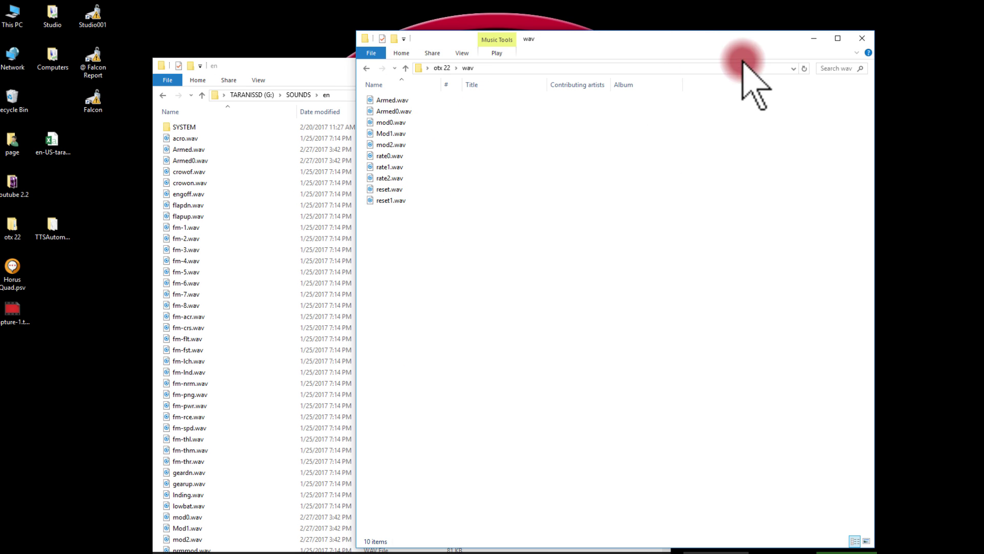
left_click(861, 38)
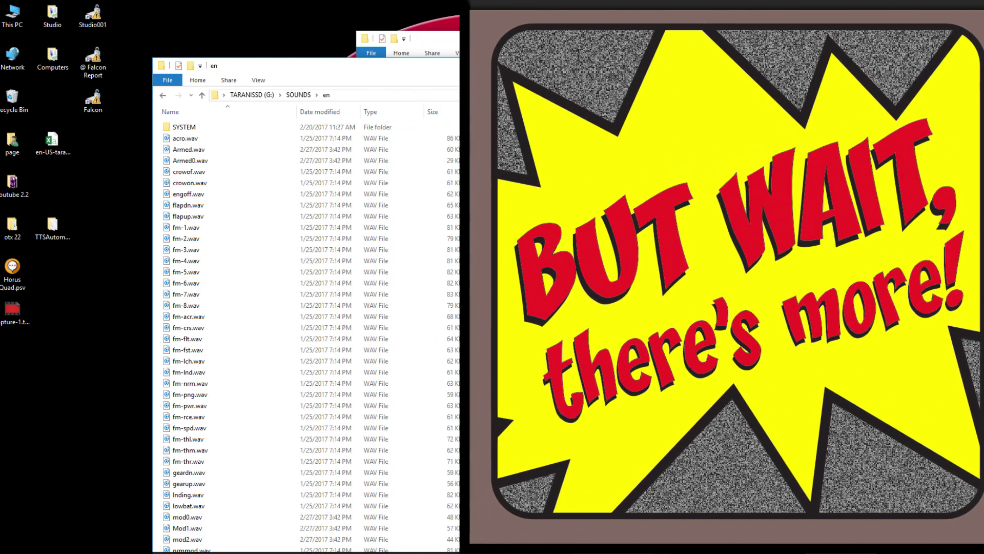
Close the en window and open en-US-taranis.csv from the desktop in Excel
left_click(658, 64)
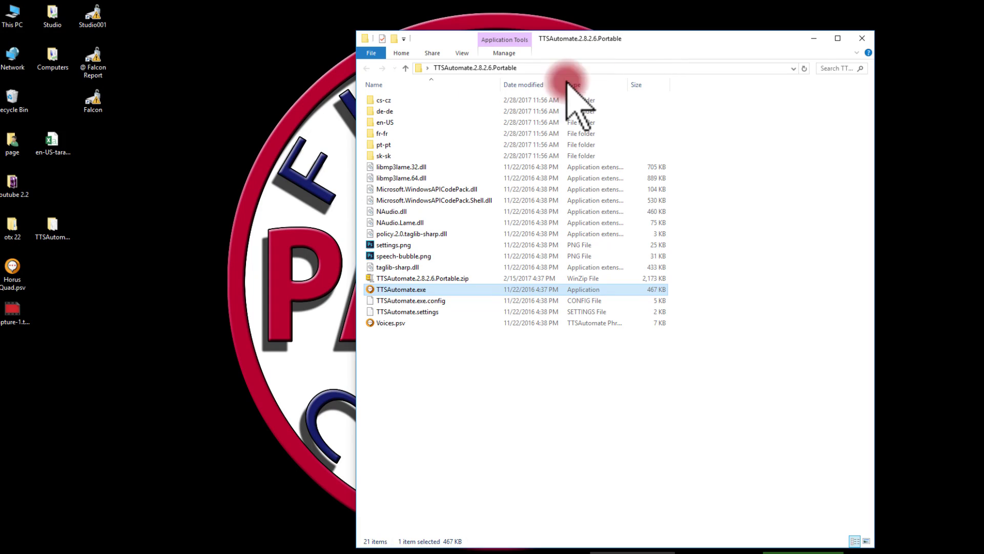
left_click(58, 144)
double_click(58, 143)
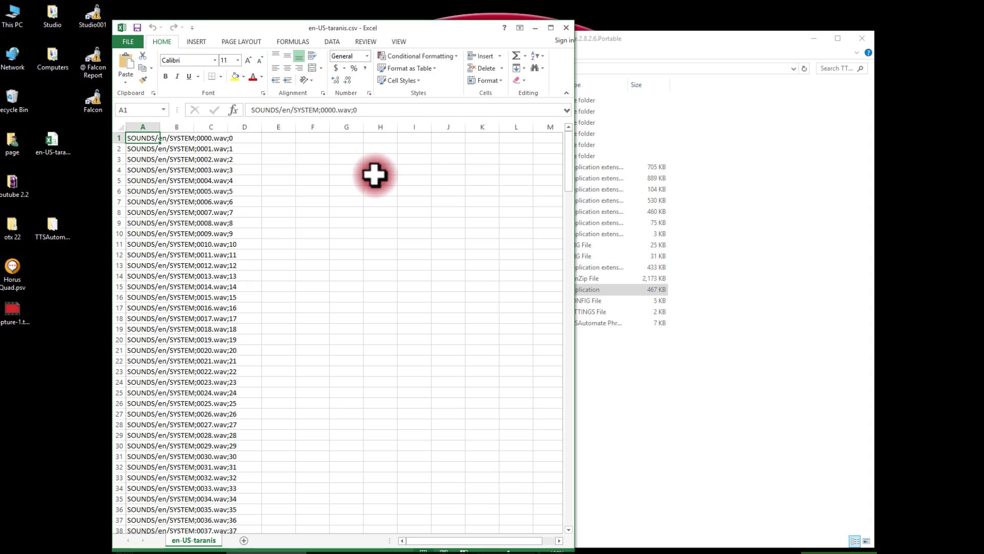
Browse to TARANISSD (G:) > SOUNDS > en > SYSTEM, select en-US-taranis.csv, then close the window
left_click(613, 397)
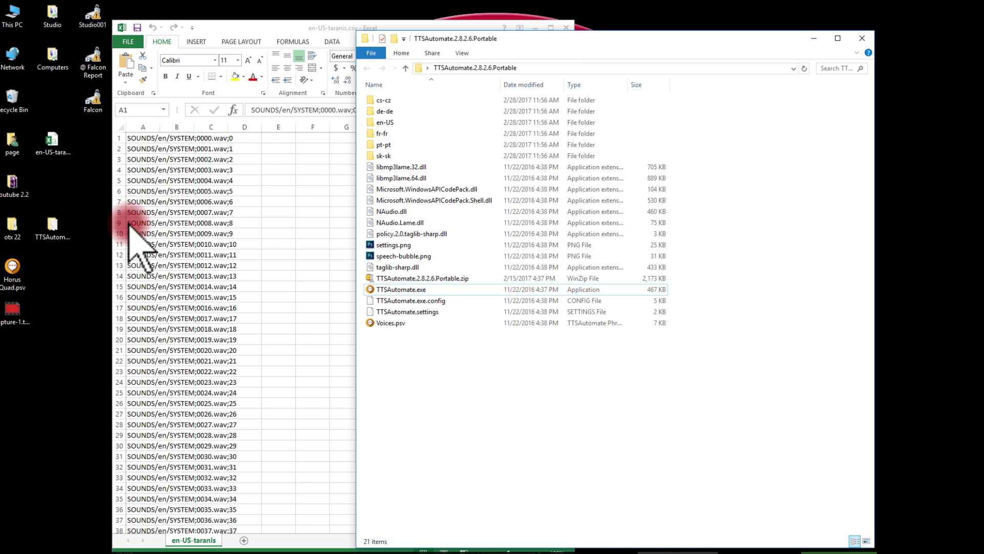
double_click(15, 15)
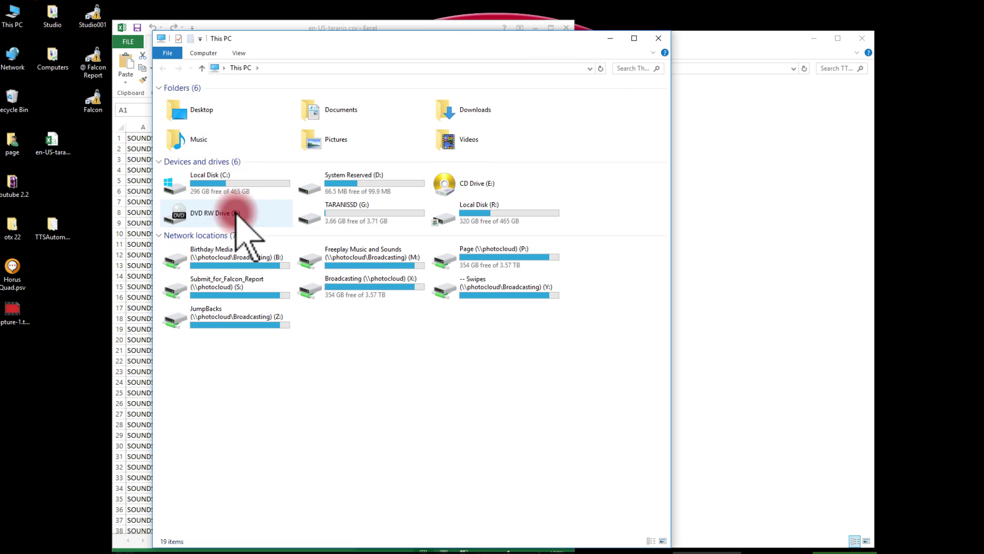
double_click(314, 218)
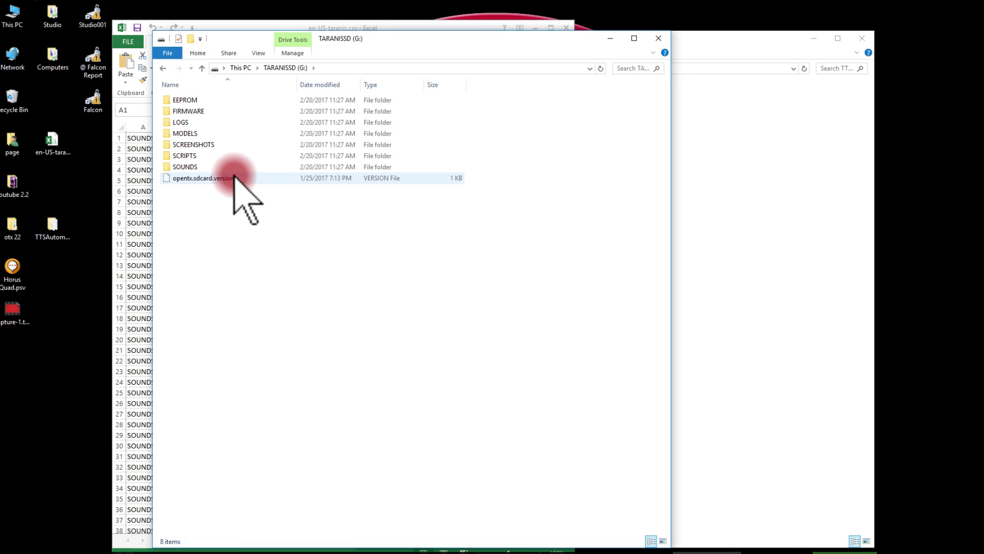
double_click(200, 168)
double_click(179, 100)
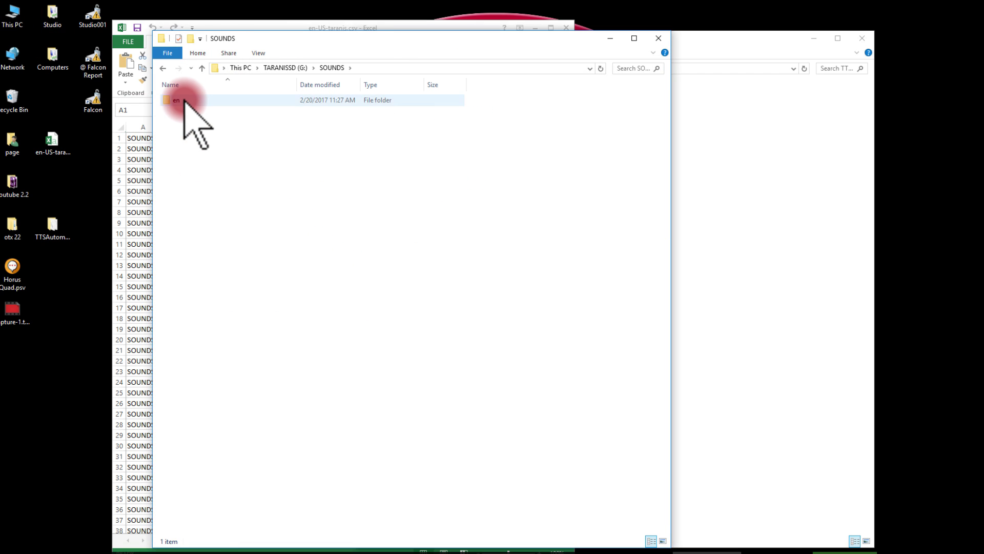
double_click(185, 101)
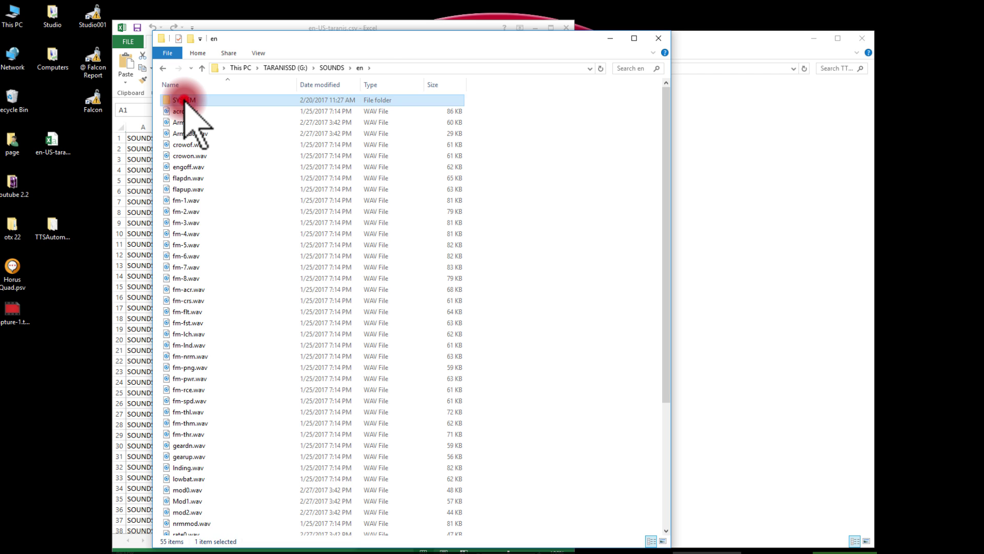
left_click_drag(668, 156, 647, 411)
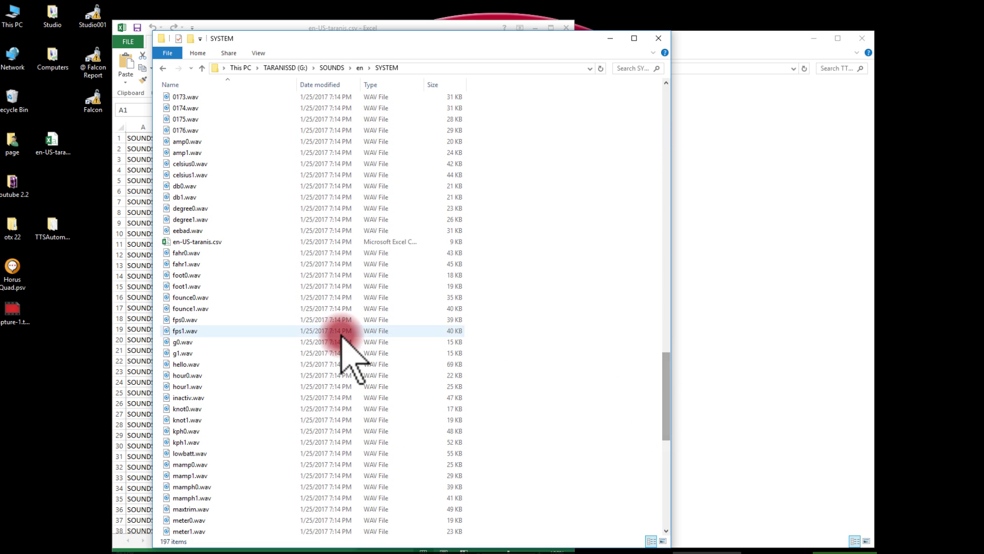
left_click(214, 241)
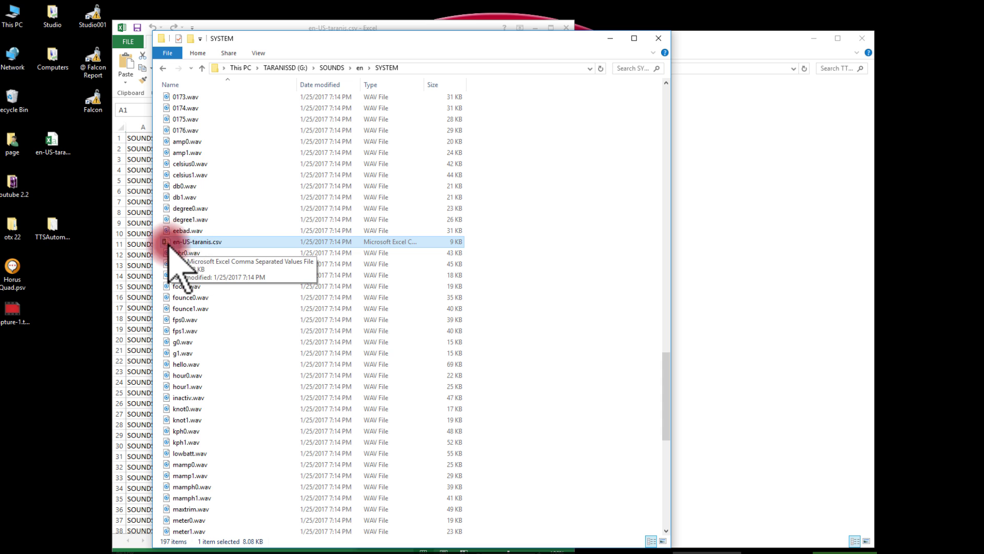
left_click(658, 38)
In the Excel sheet, widen column A to fit the full sound paths and scan the list
left_click(258, 35)
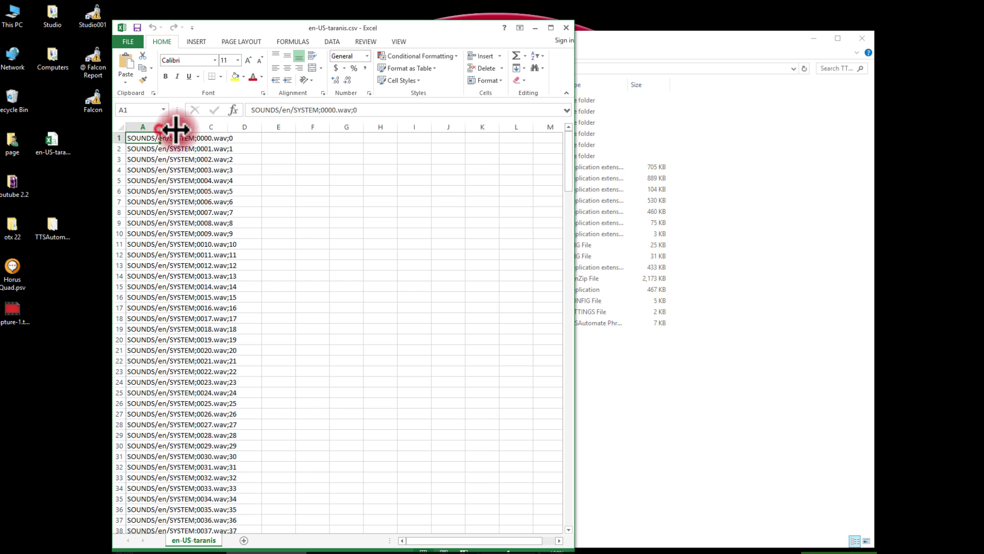
left_click_drag(176, 129, 425, 129)
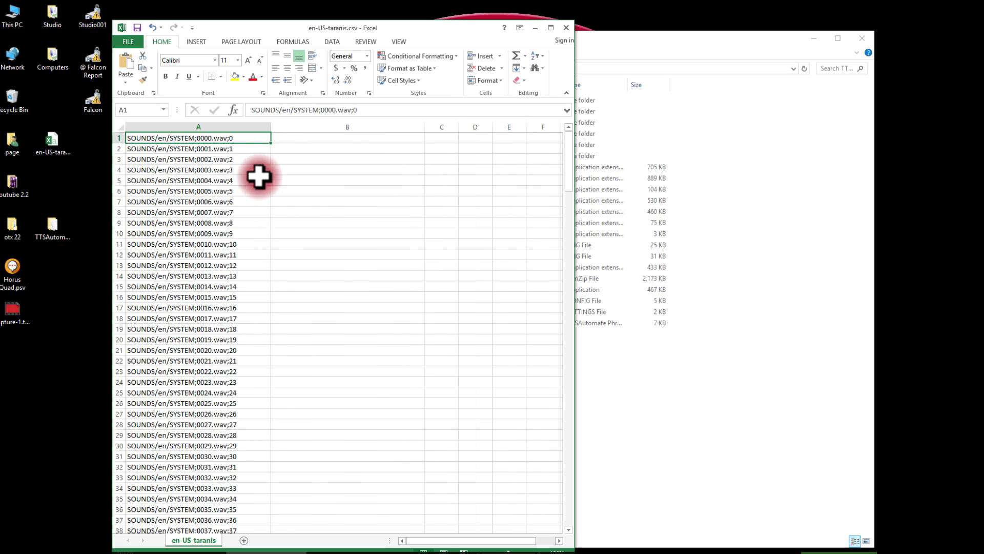
scroll(273, 187, "down", 13)
scroll(273, 187, "down", 20)
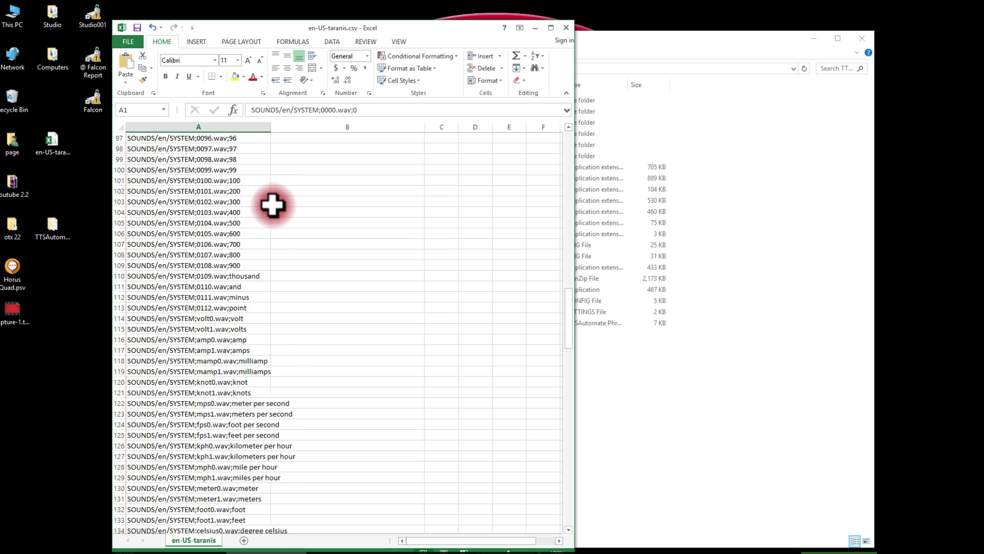
scroll(270, 203, "down", 13)
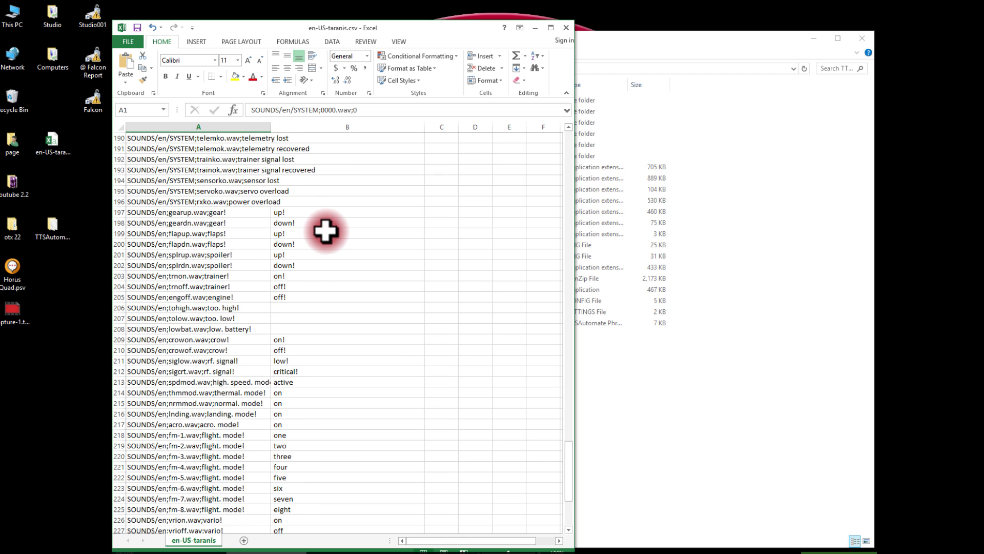
scroll(326, 232, "down", 6)
scroll(327, 228, "up", 17)
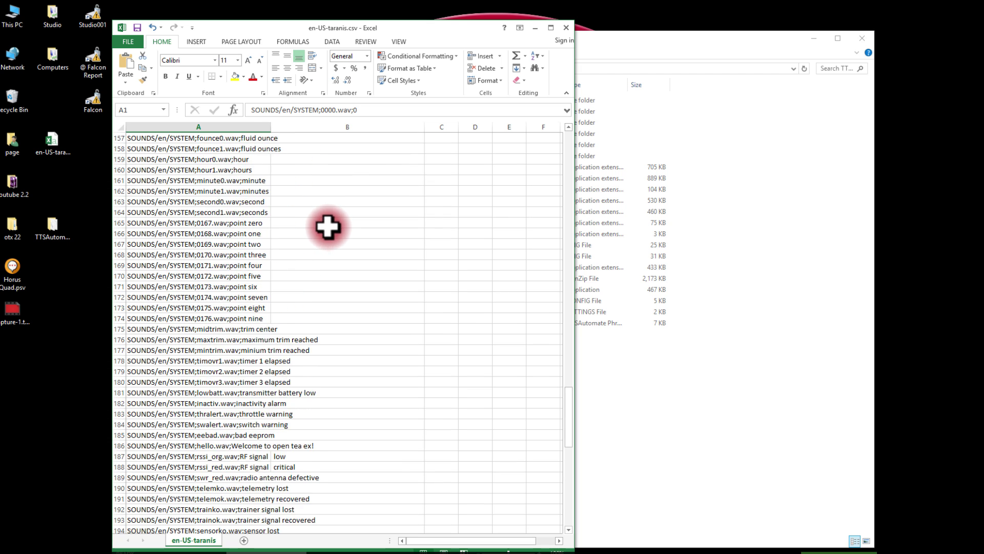
left_click_drag(567, 387, 569, 136)
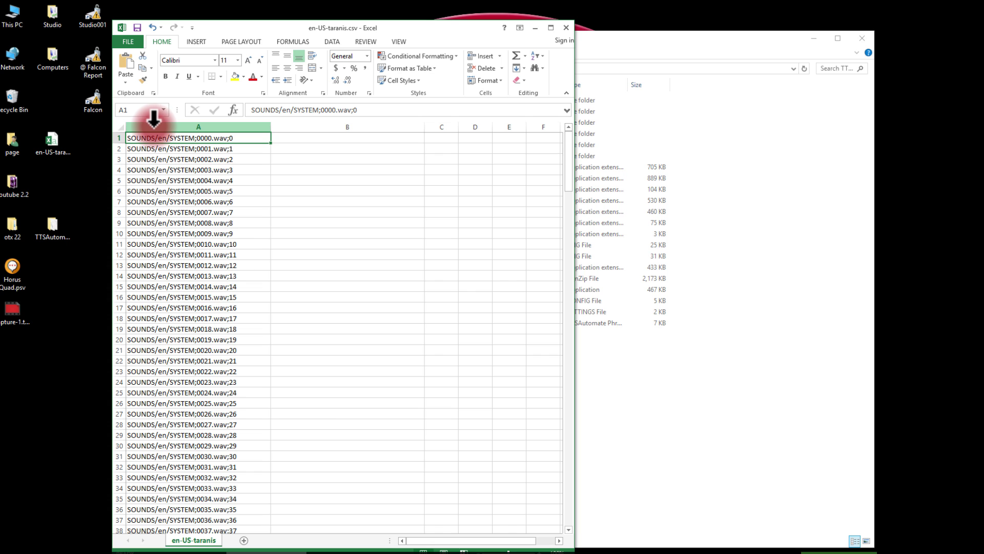
Copy columns A and B of the en-US-taranis sheet
left_click_drag(158, 127, 328, 128)
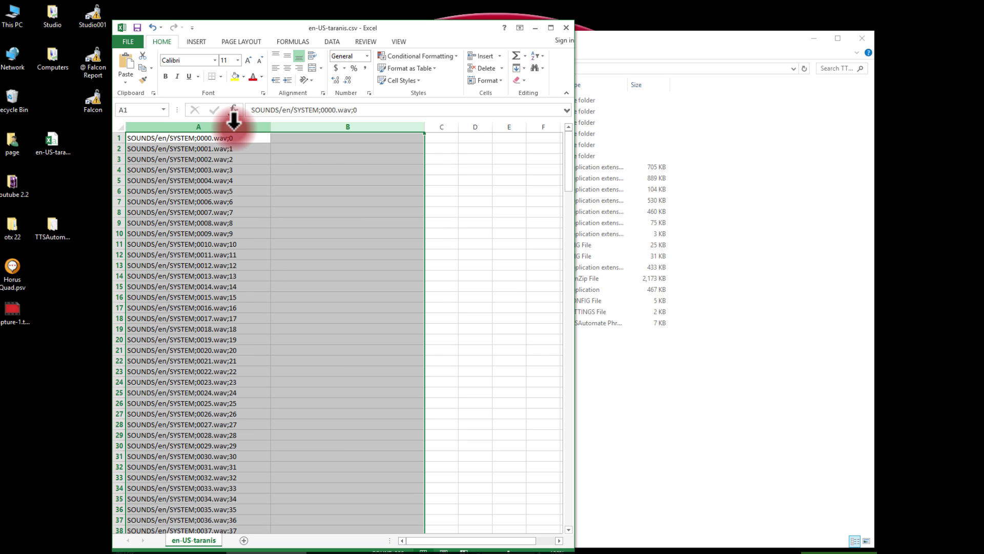
right_click(234, 129)
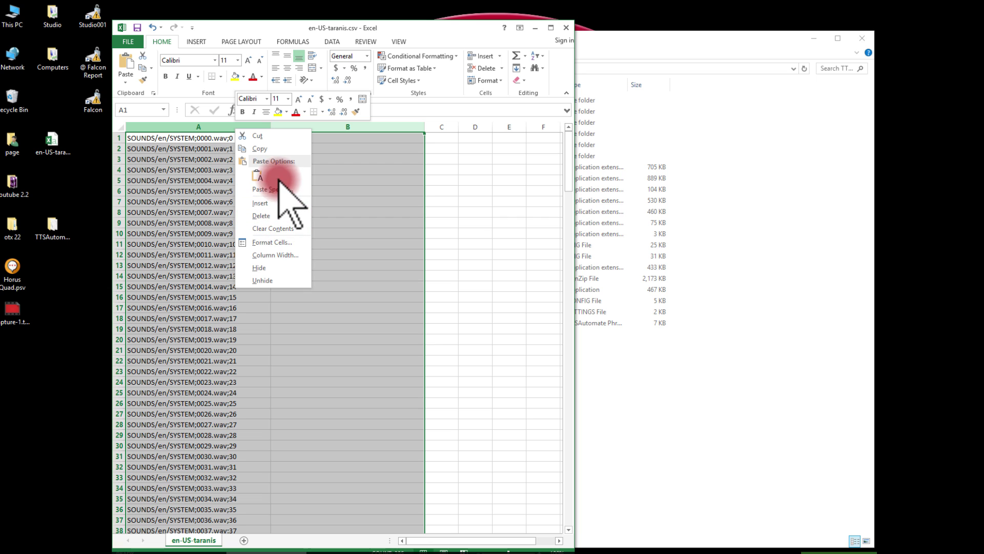
left_click(271, 149)
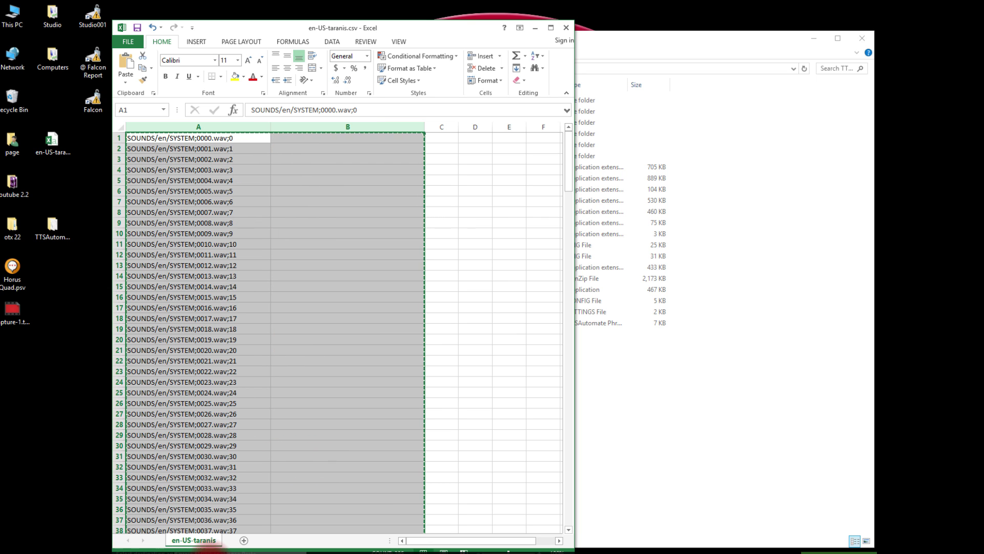
Start a new blank Word document in a maximized window
left_click(210, 553)
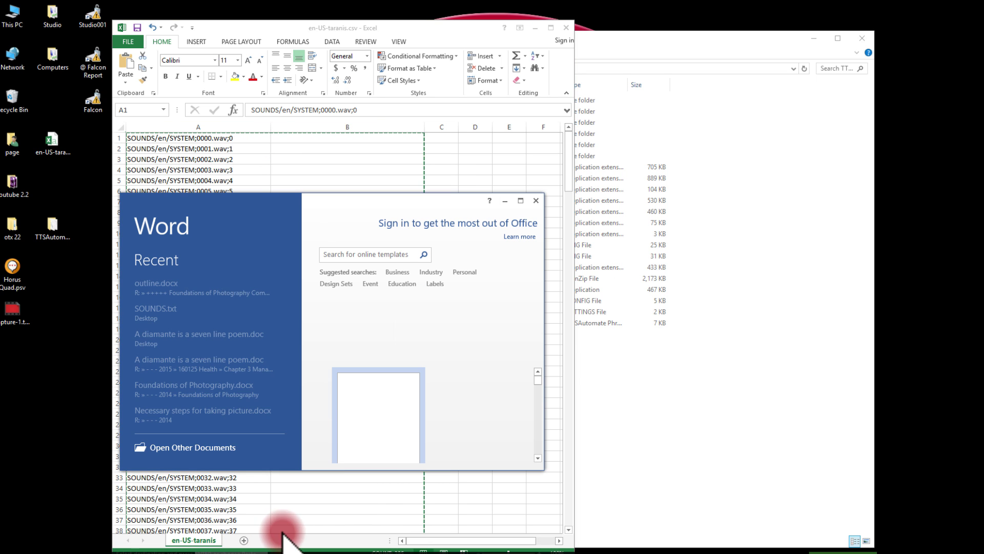
left_click(370, 432)
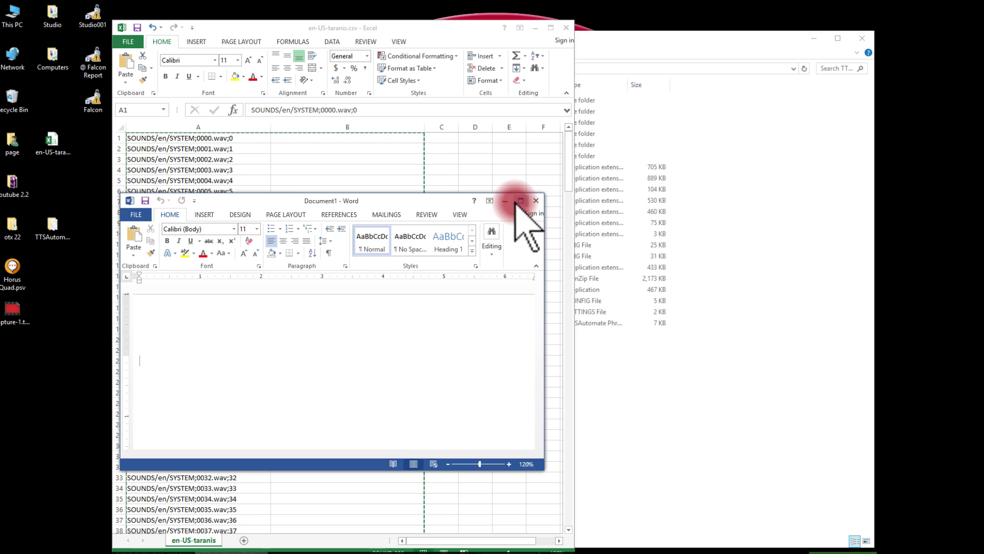
left_click(520, 201)
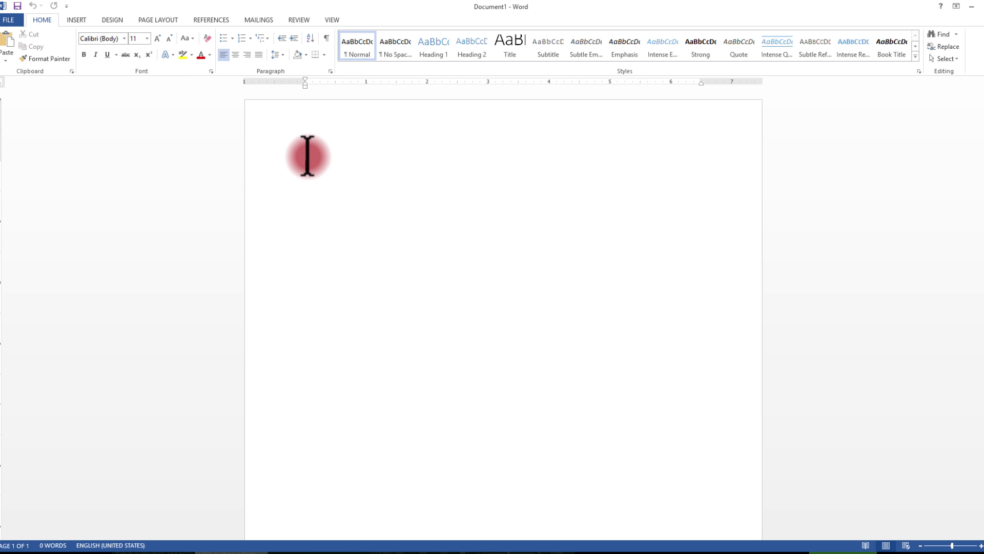
Paste the sound list as a table and select its first column
key("ctrl+v")
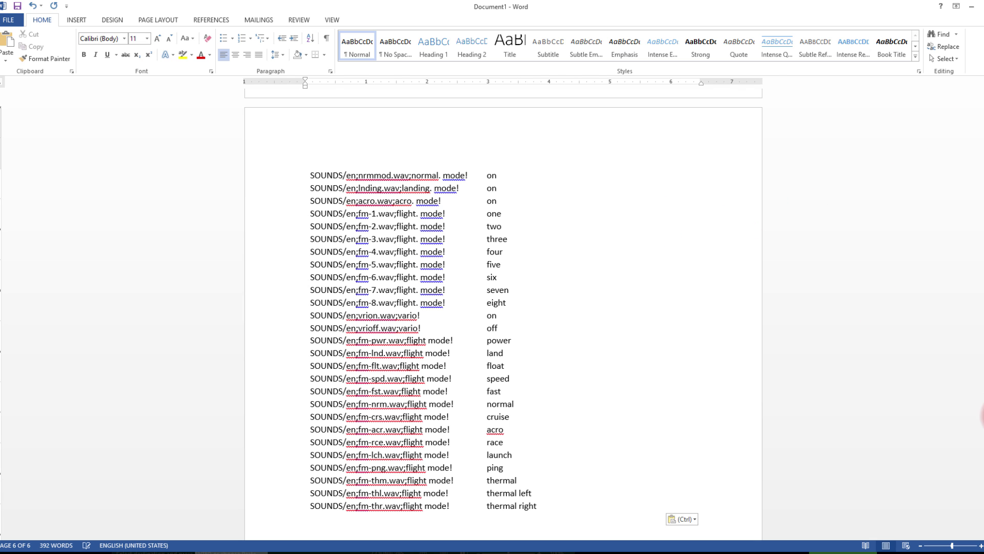
left_click_drag(982, 466, 982, 87)
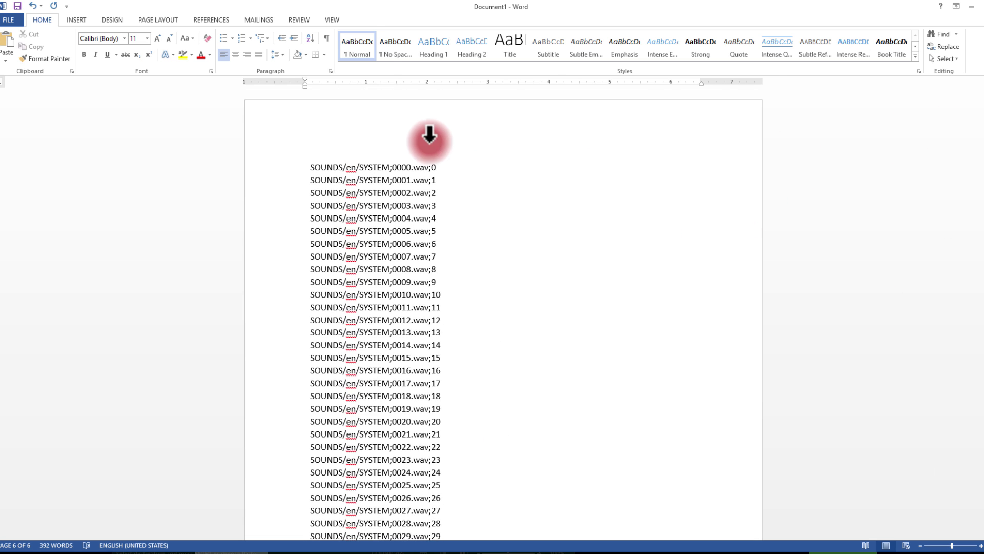
left_click(304, 150)
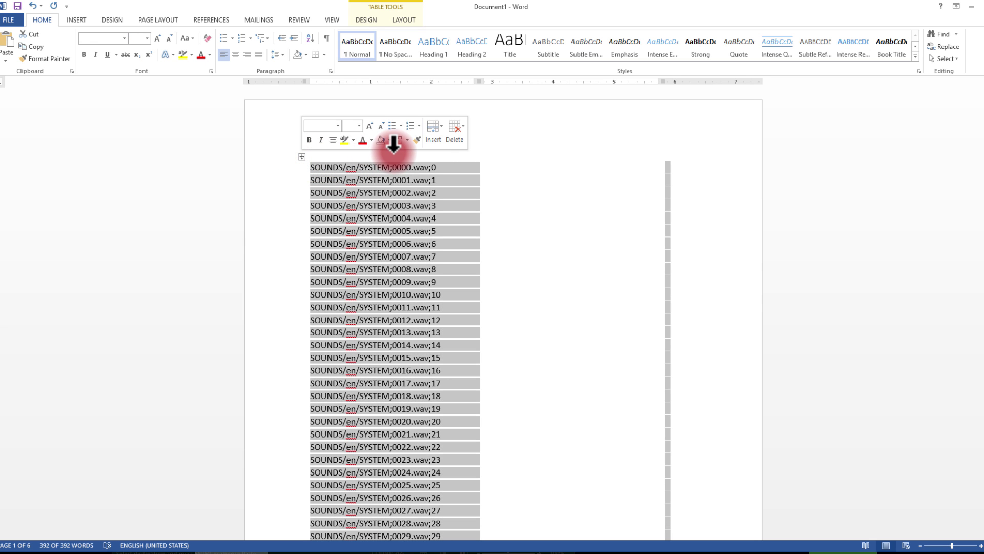
Convert the pasted table to plain text lines using a custom Other separator
left_click(403, 20)
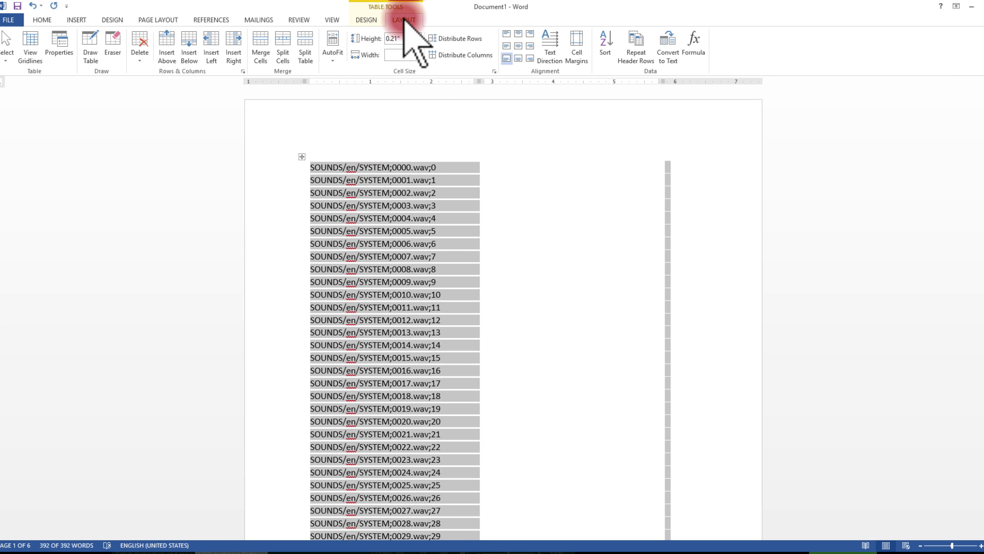
left_click(668, 51)
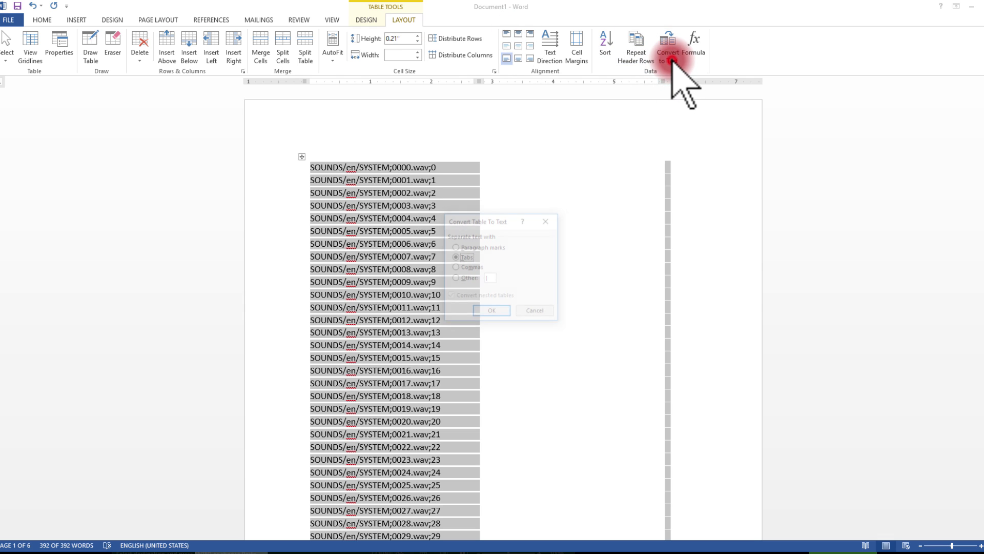
left_click(492, 280)
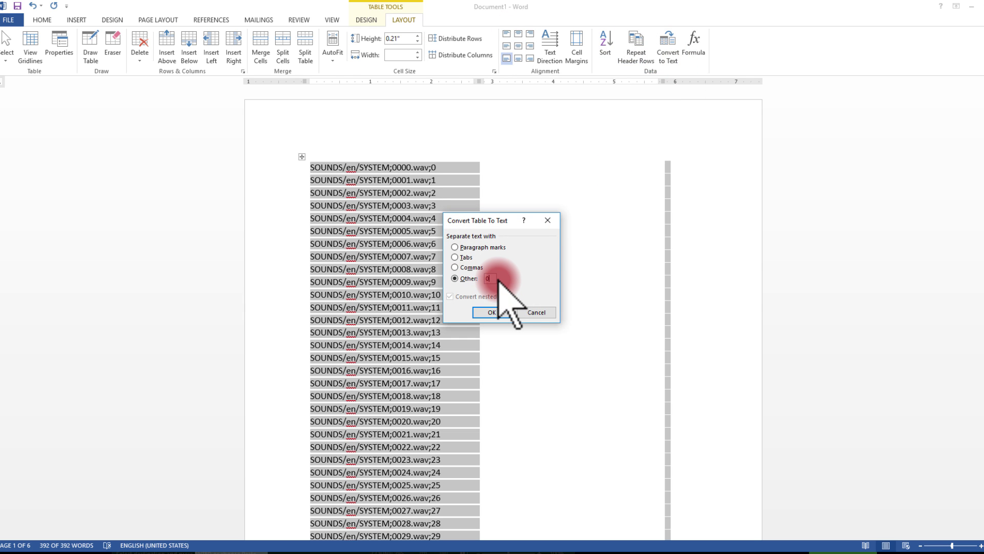
left_click(487, 279)
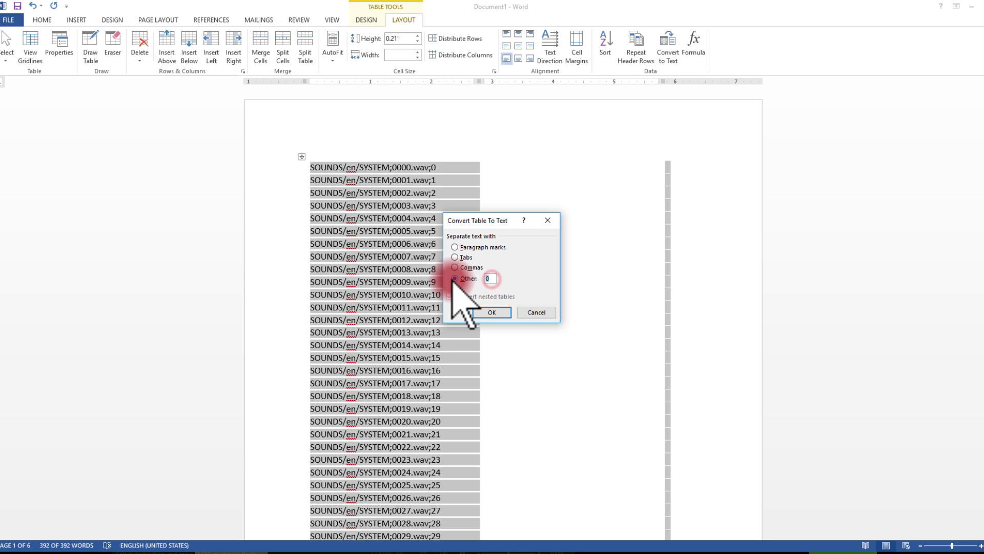
left_click(491, 312)
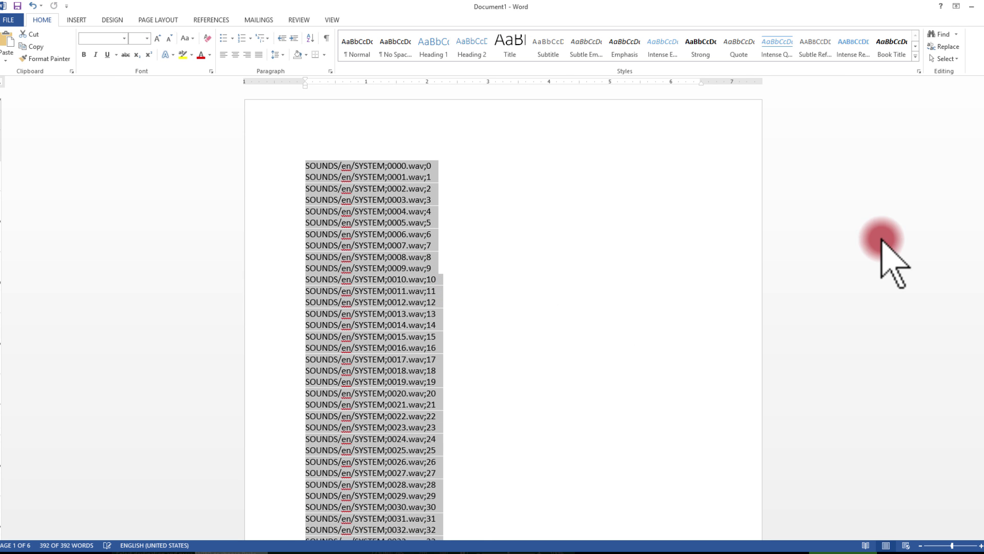
left_click_drag(981, 111, 977, 76)
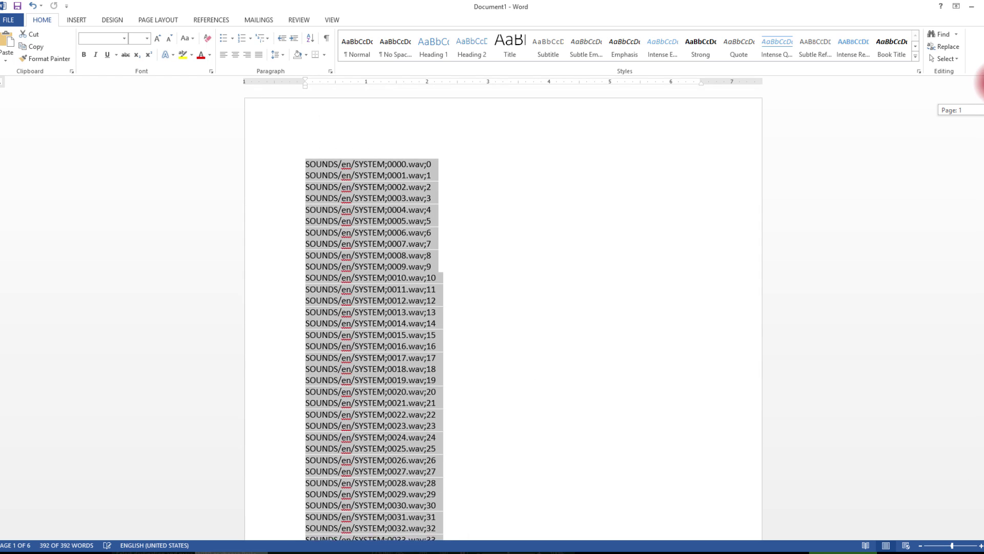
Bring up Insert > Table > Convert Text to Table
left_click(76, 18)
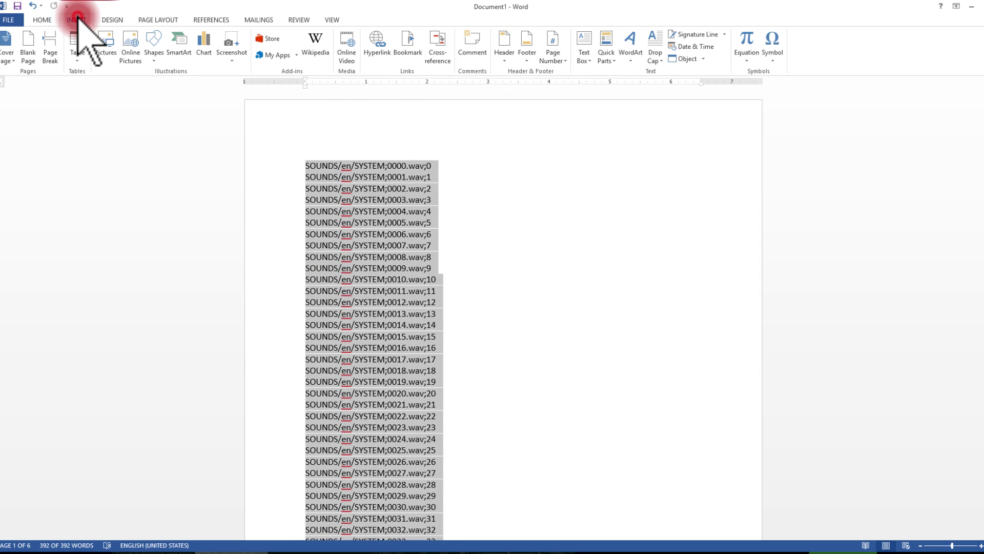
left_click(77, 48)
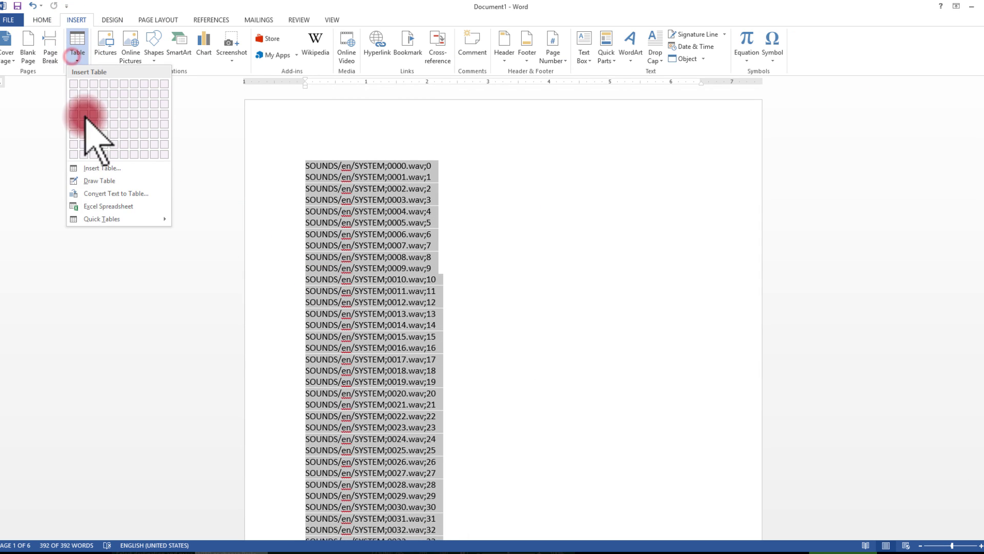
left_click(105, 194)
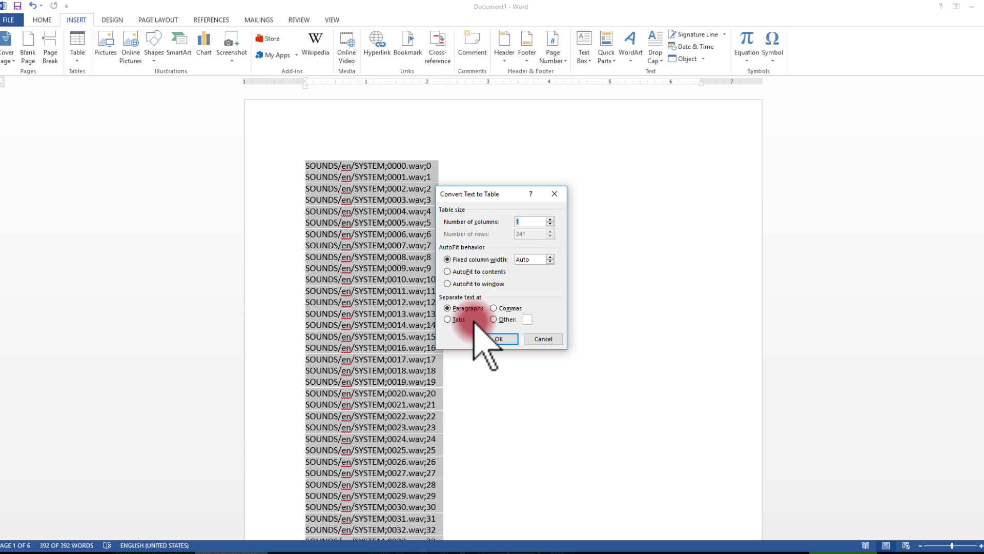
Split each line at semicolons into a 3-column table: path, wav name, index
left_click(493, 319)
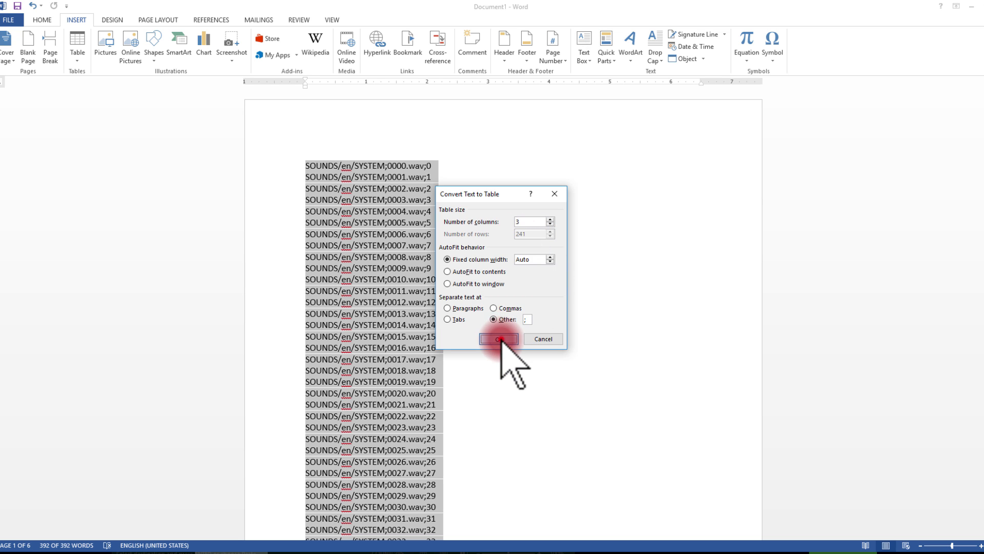
left_click(499, 339)
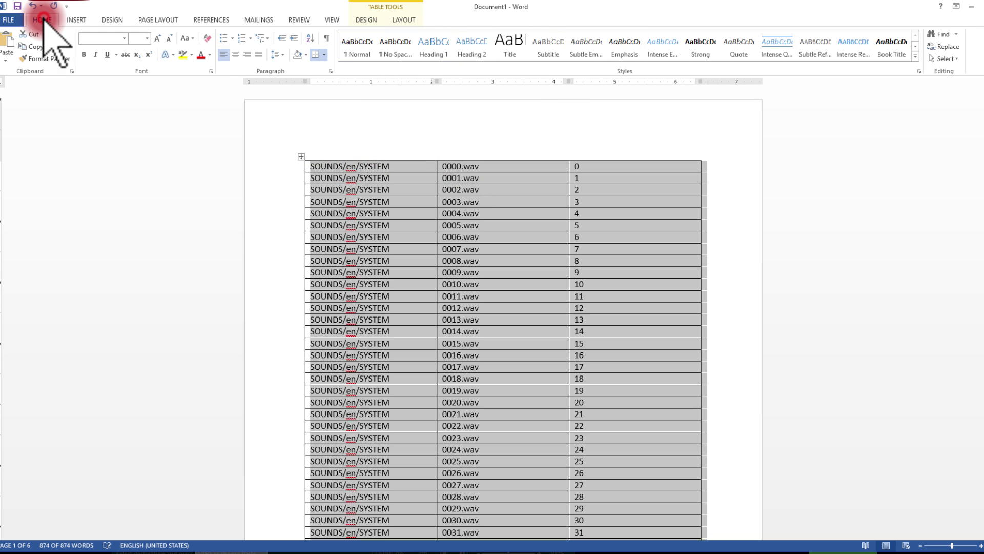
Replace every '.wav' with nothing (241 replacements), then select the whole table
left_click(947, 46)
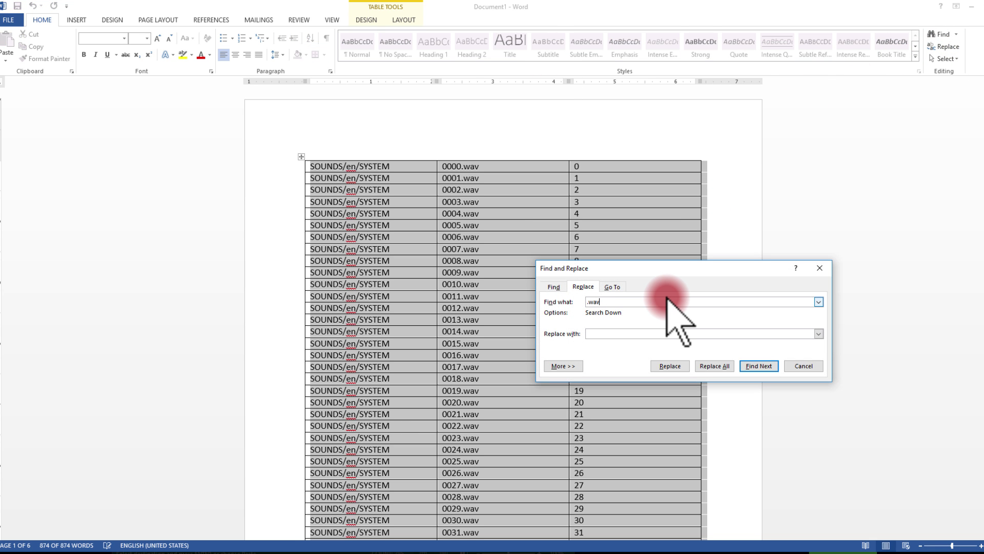
left_click(715, 366)
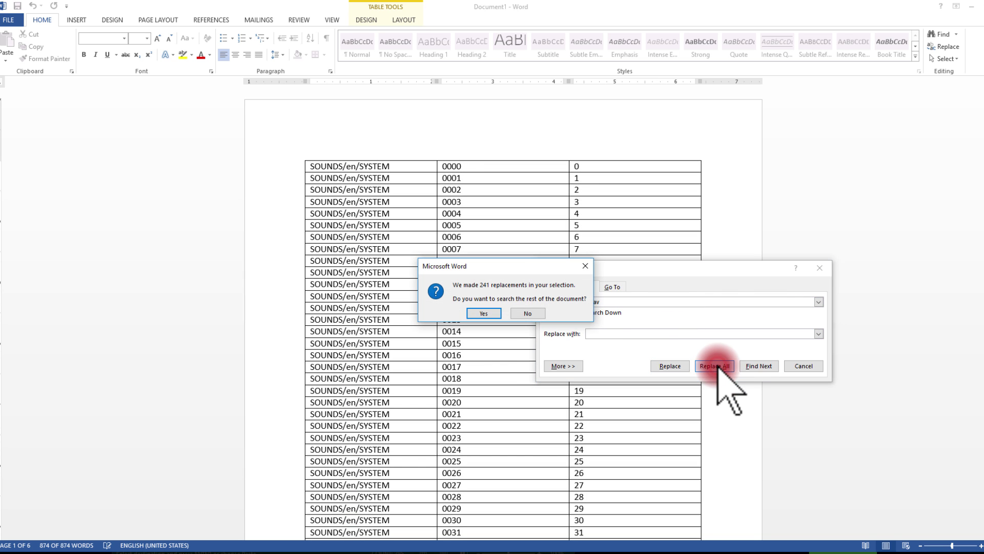
left_click(491, 312)
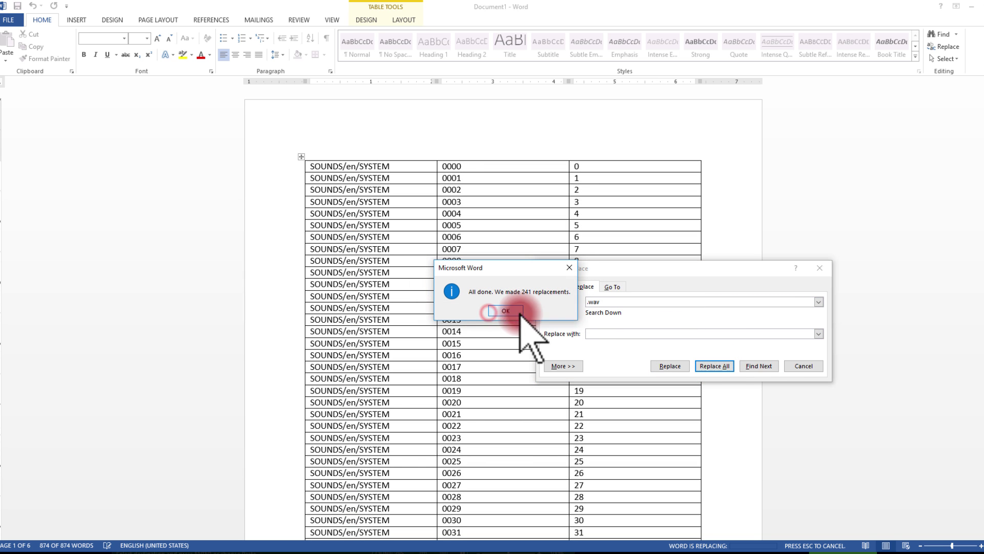
left_click(509, 312)
left_click(804, 365)
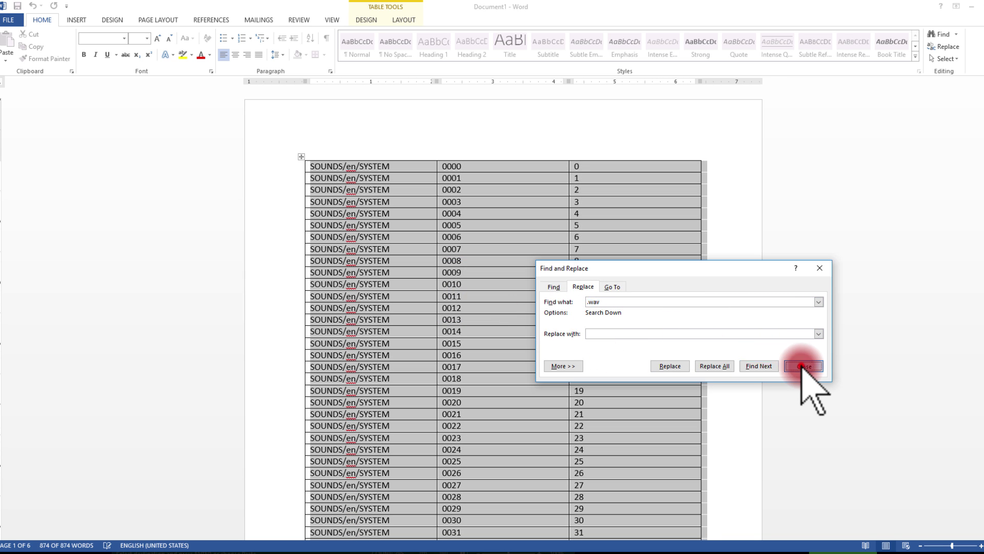
left_click(302, 157)
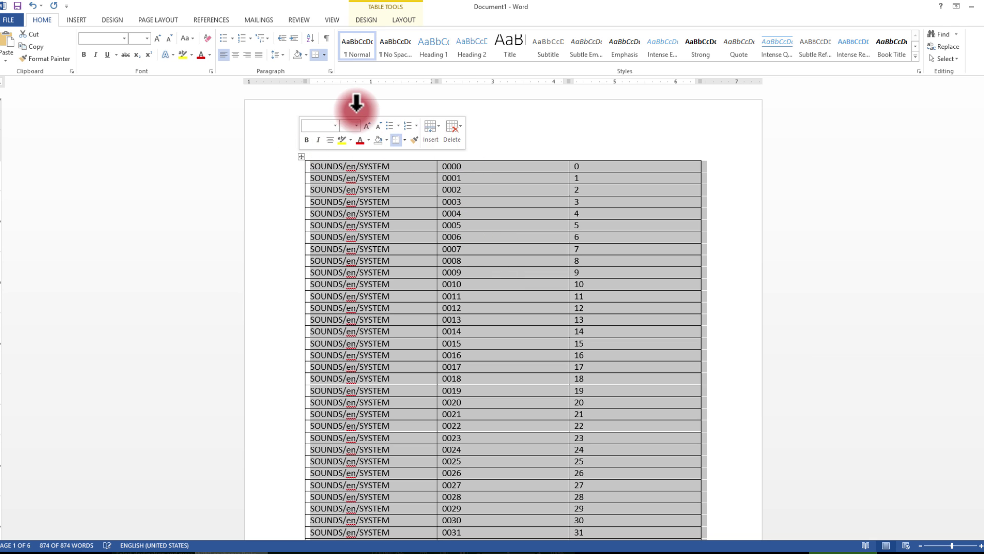
Convert the table back to pipe-separated text lines like SOUNDS/en/SYSTEM|0000|0 and review the 9 pages
left_click(403, 19)
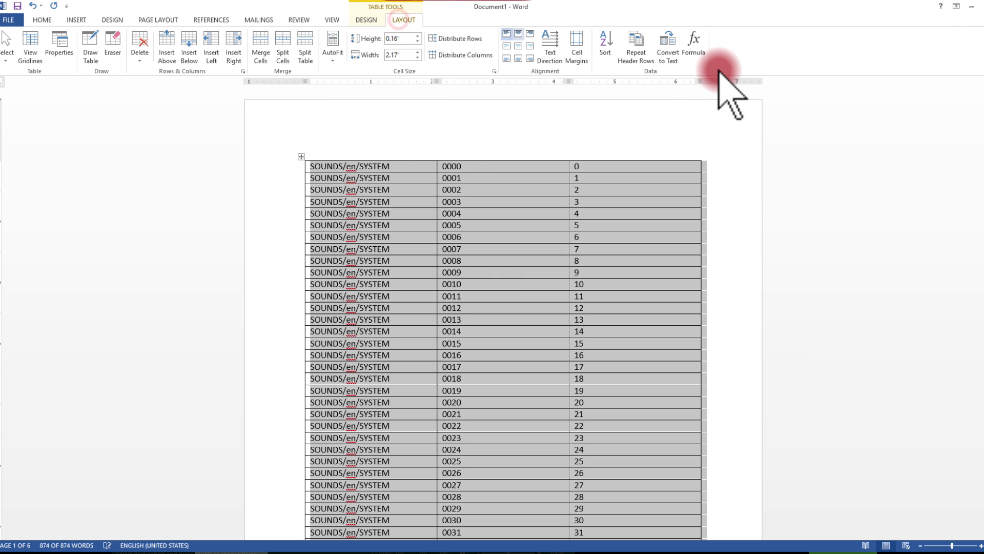
left_click(667, 49)
left_click(460, 276)
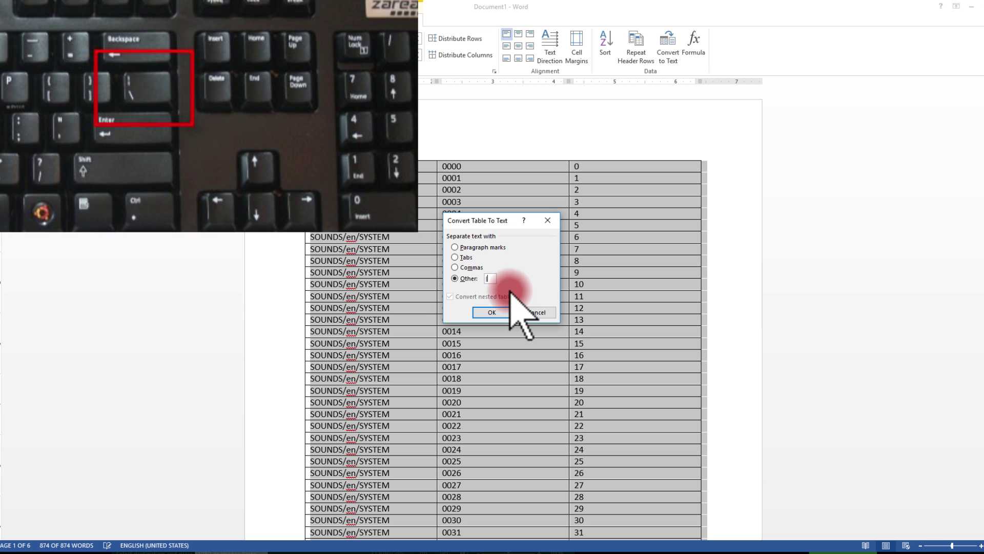
left_click(489, 312)
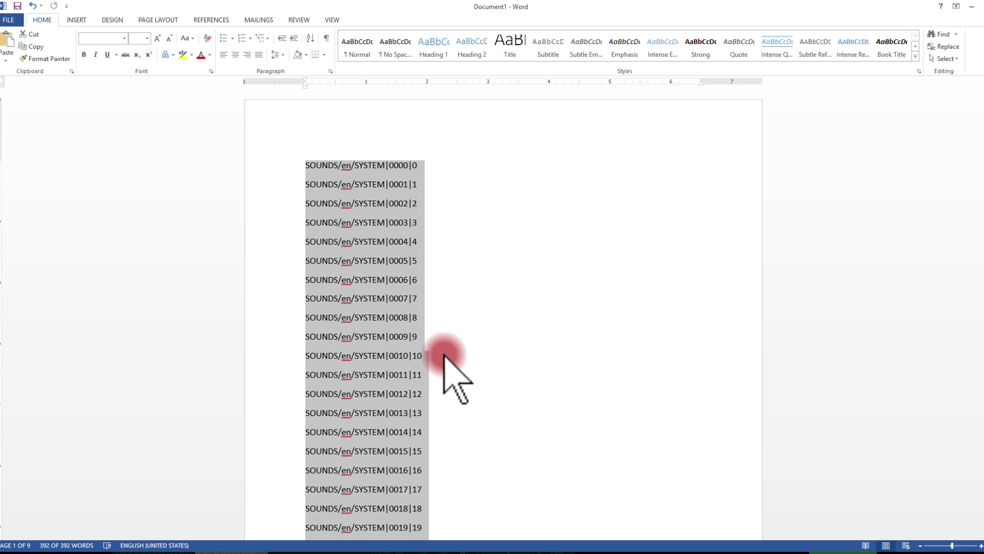
scroll(442, 338, "down", 15)
scroll(439, 328, "down", 20)
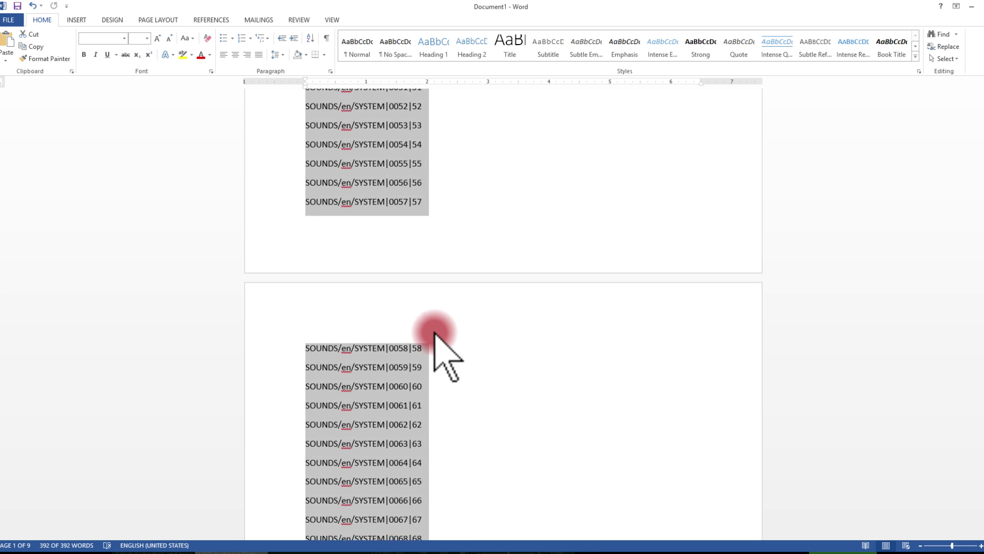
scroll(438, 339, "down", 8)
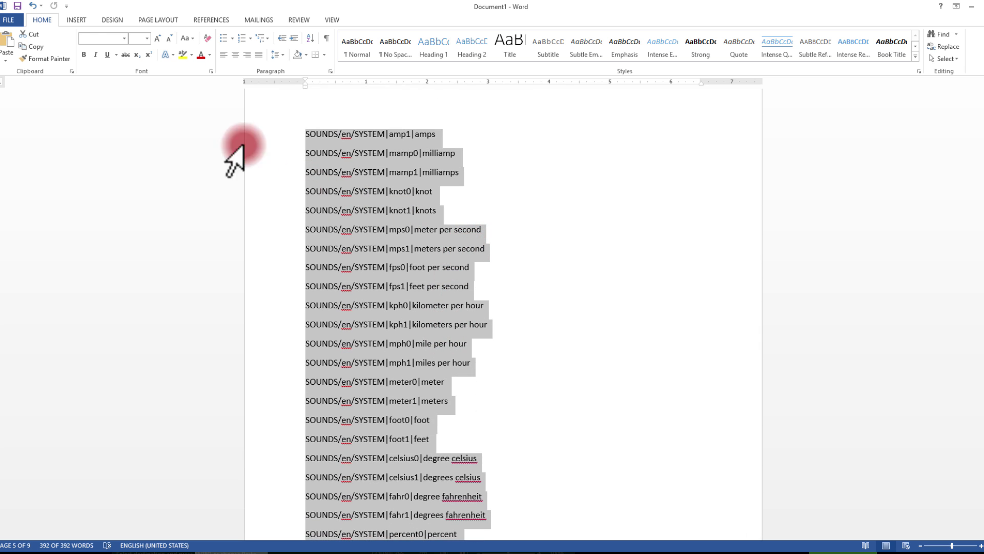
Save the list to the Desktop as Plain Text SOUNDS.txt with default encoding, then close Word
left_click(11, 21)
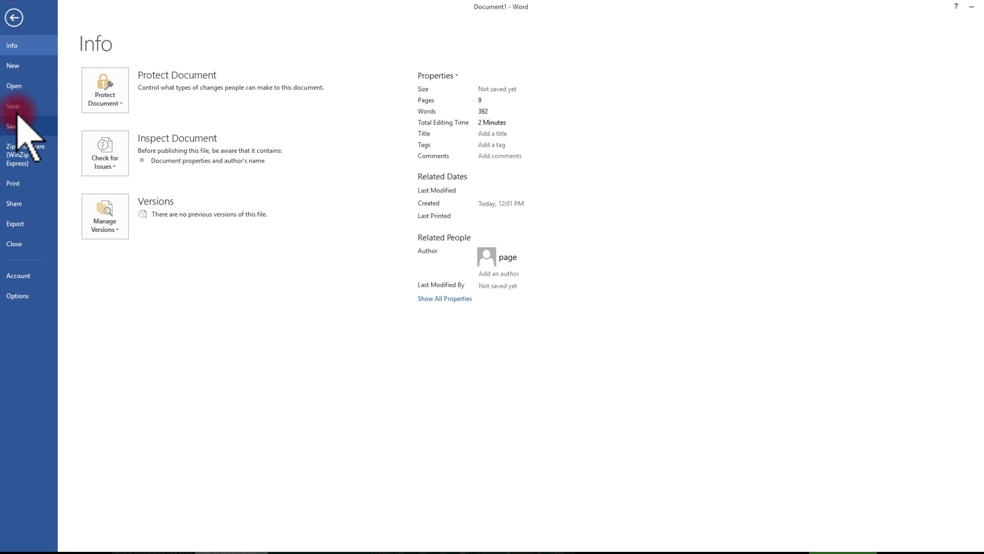
left_click(23, 126)
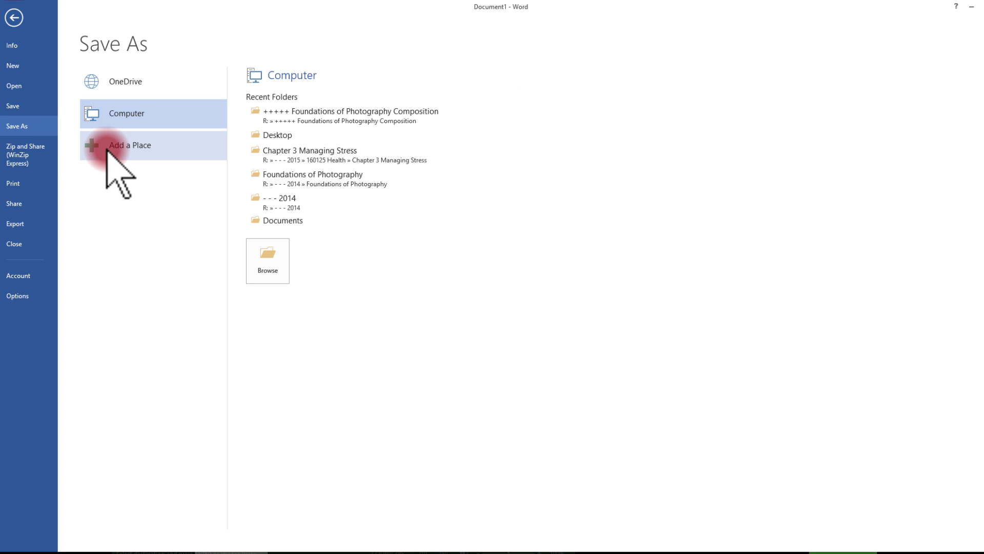
left_click(278, 134)
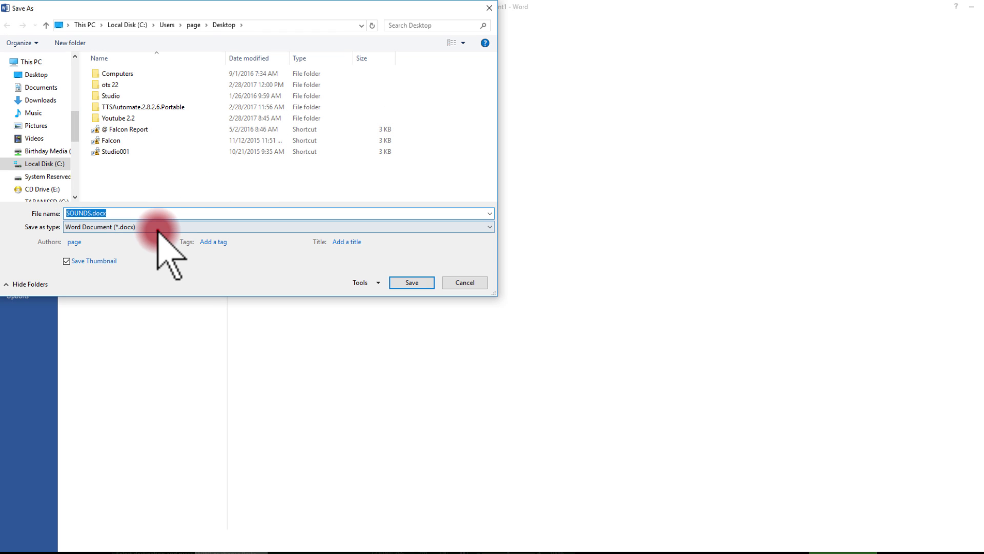
left_click(159, 227)
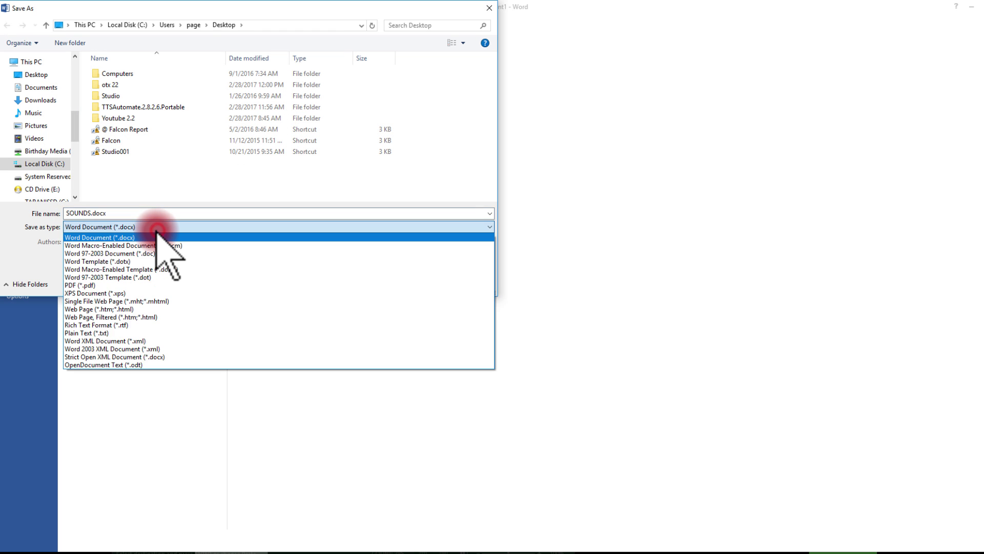
left_click(121, 334)
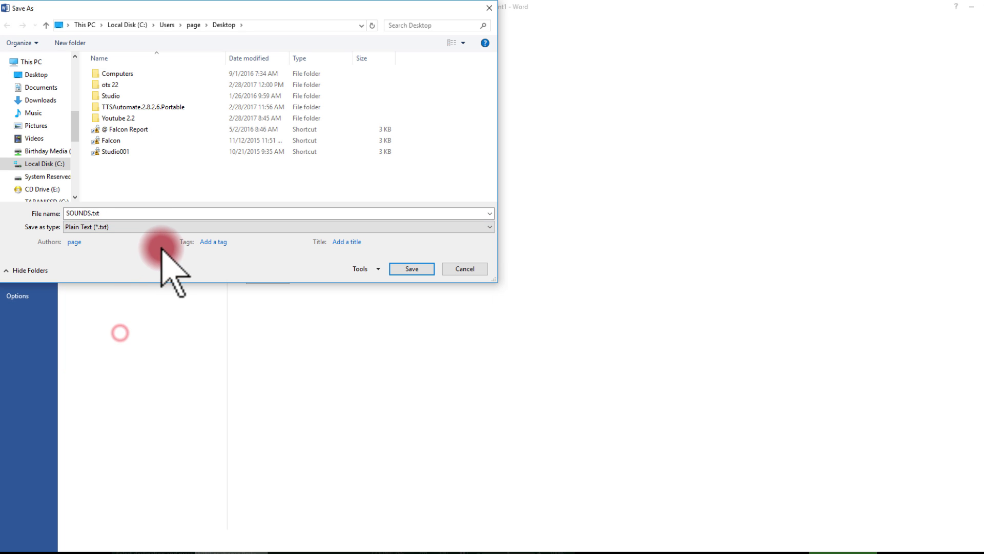
left_click(406, 269)
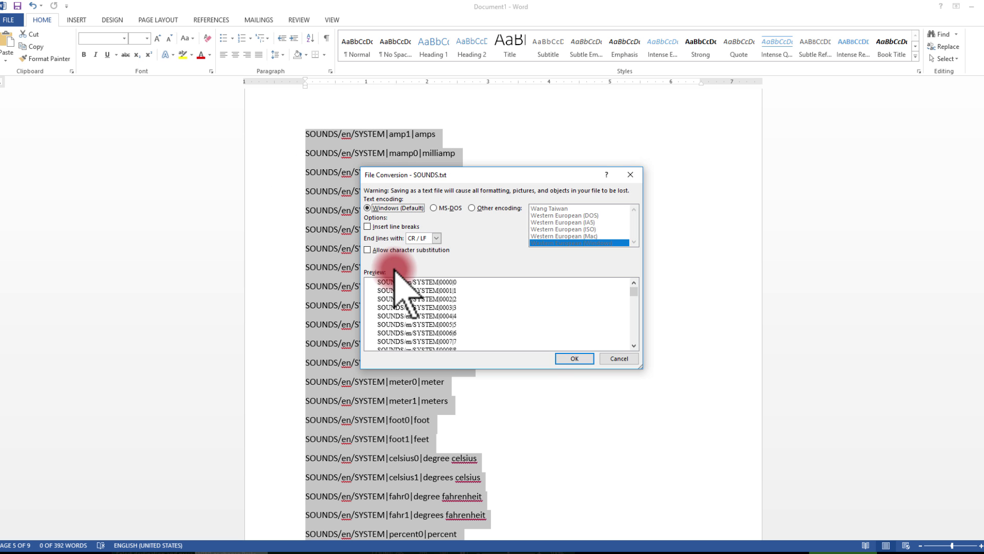
left_click(575, 359)
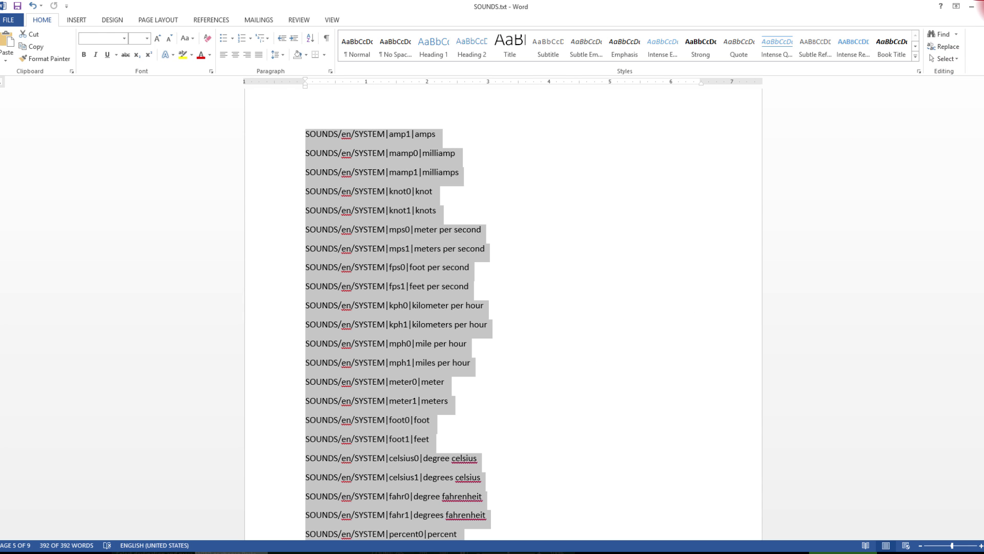
left_click(979, 7)
Close Excel without saving and without keeping the clipboard contents
left_click(564, 27)
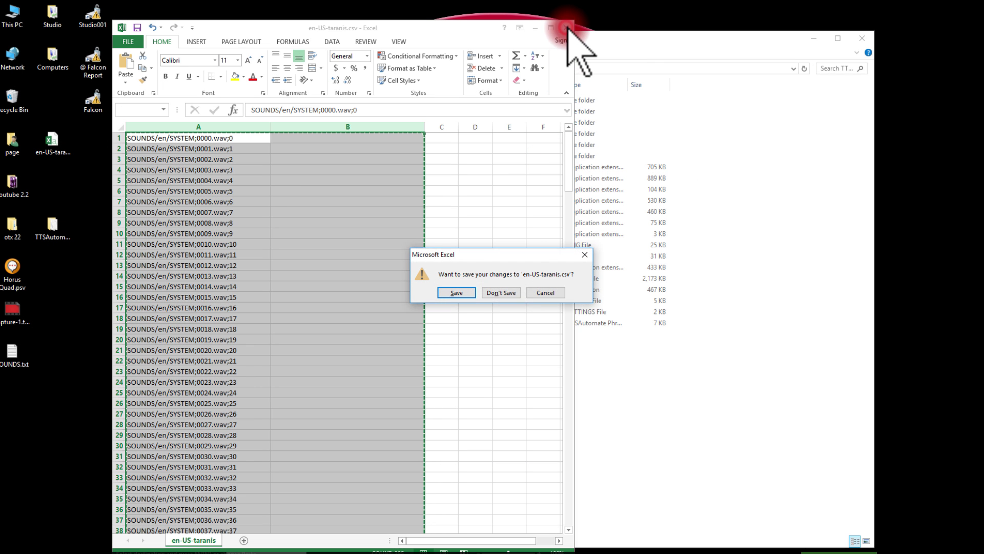
left_click(501, 292)
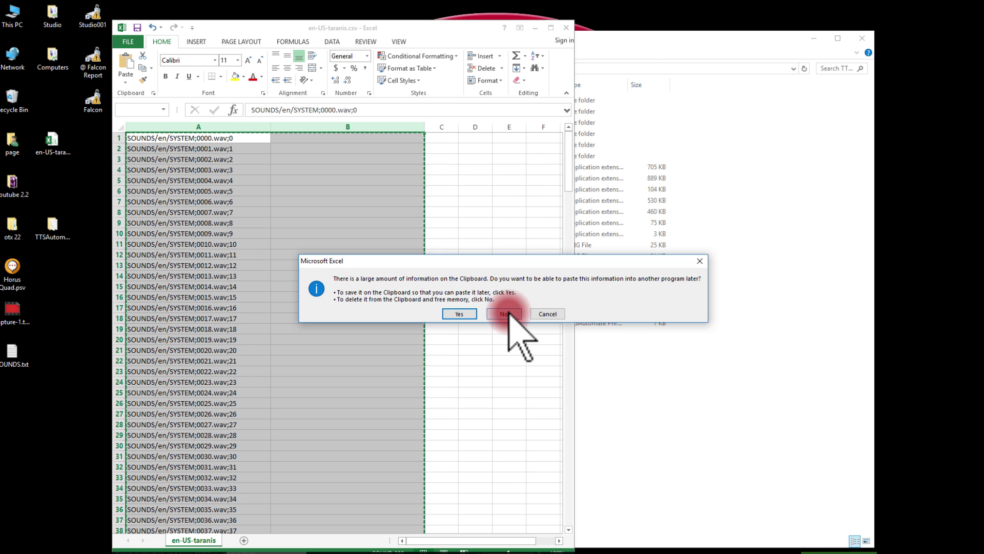
left_click(504, 314)
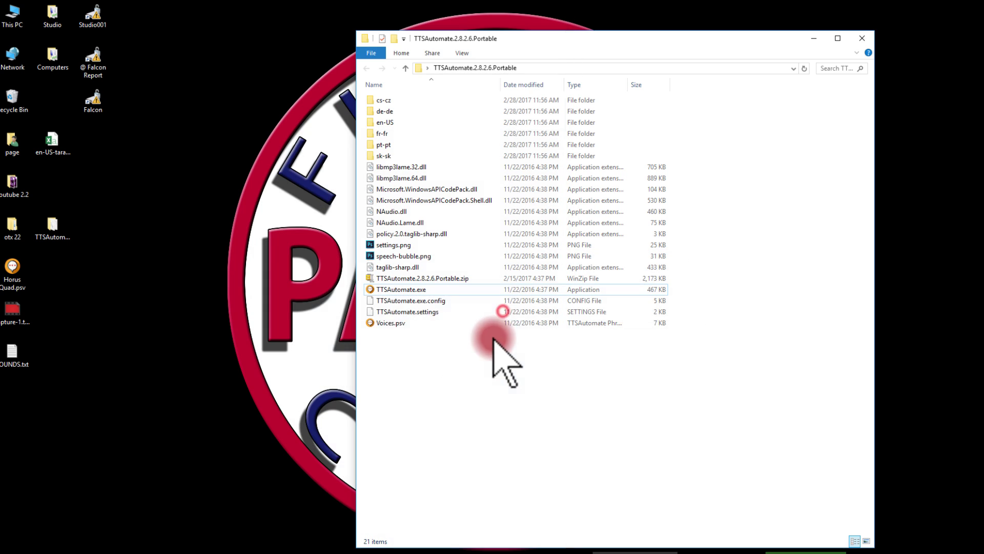
Rename SOUNDS.txt on the desktop to SOUNDS.psv, accepting the extension change
left_click(99, 295)
left_click(18, 365)
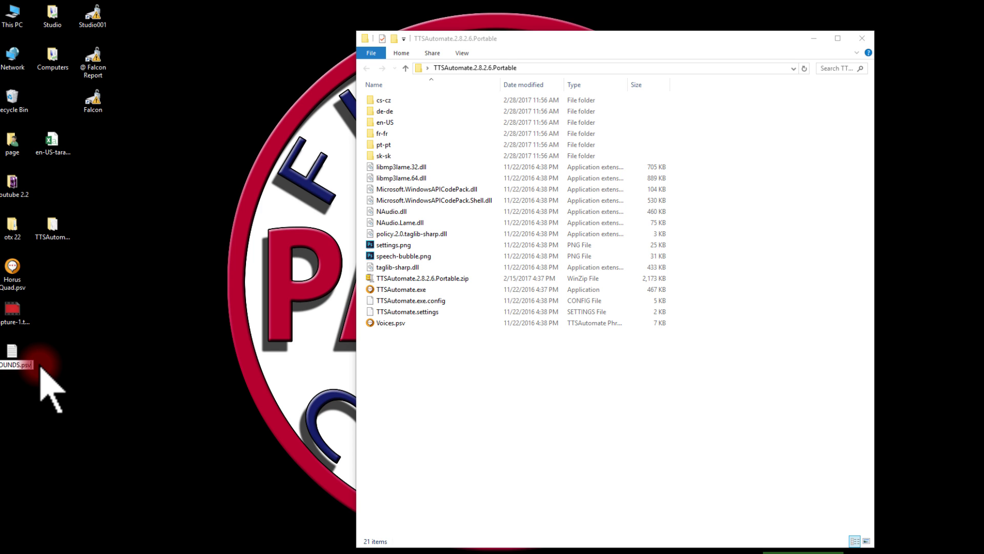
key("Return")
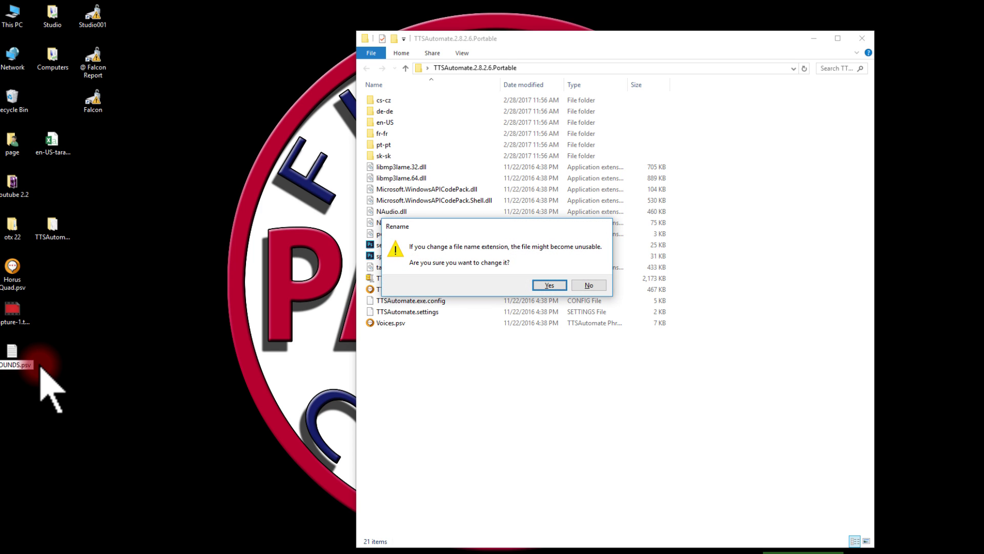
left_click(549, 284)
left_click(705, 152)
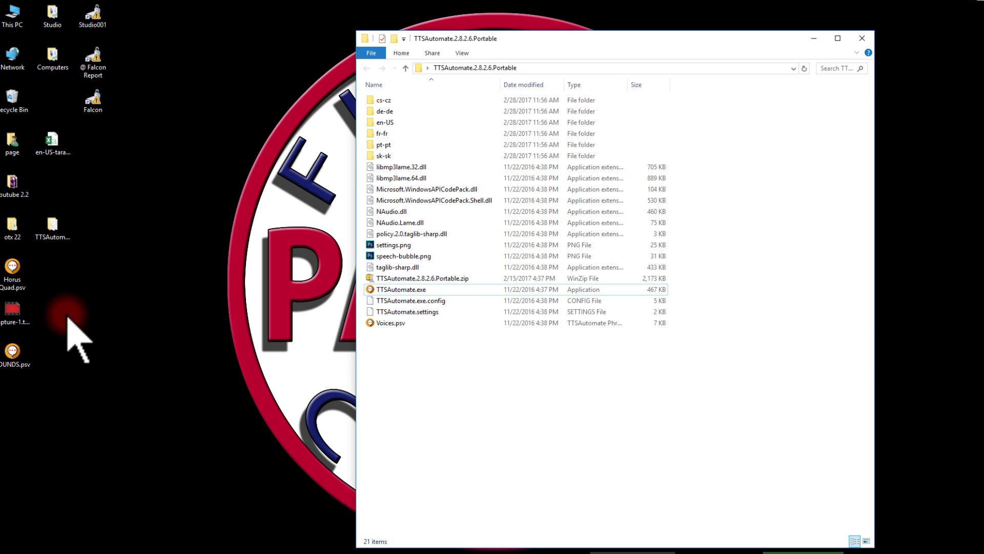
Open SOUNDS.psv in TTSAutomate with the window maximized
double_click(16, 351)
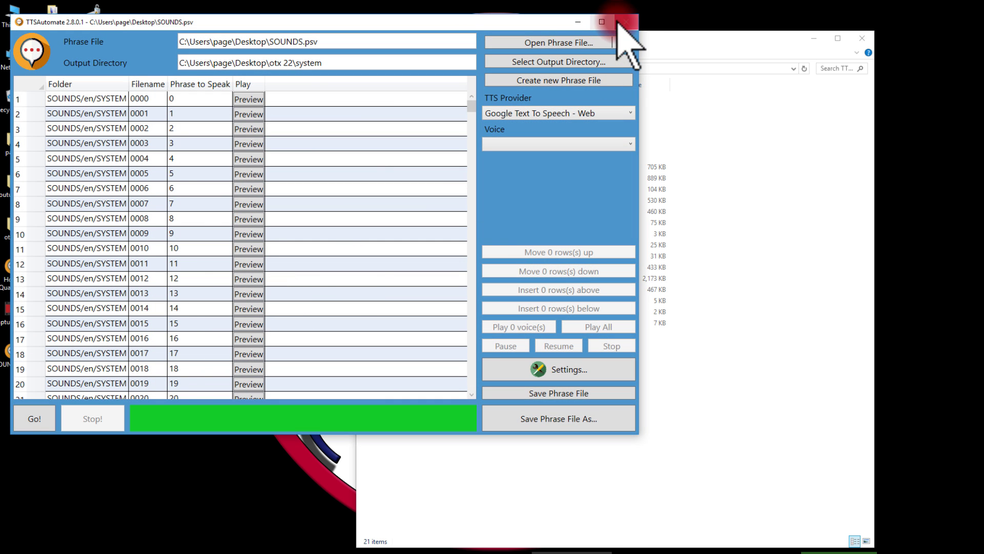
double_click(613, 13)
left_click(234, 82)
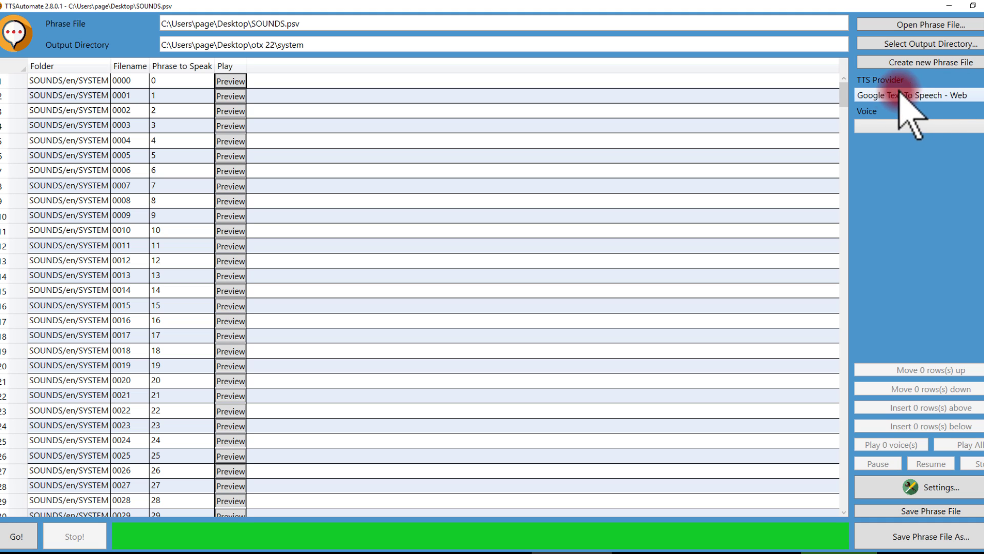
Set the voice to English (Canada), en-CA
left_click(937, 129)
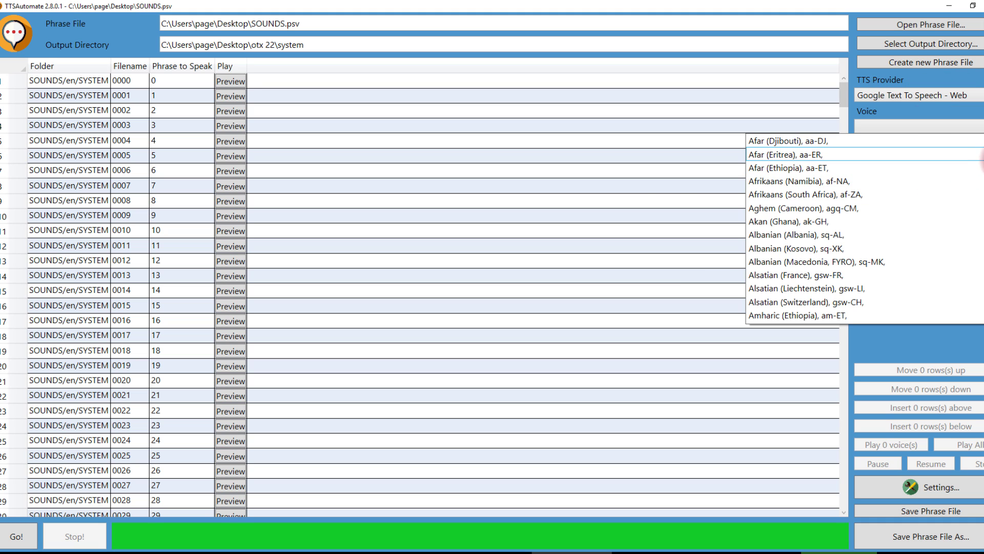
scroll(865, 228, "down", 20)
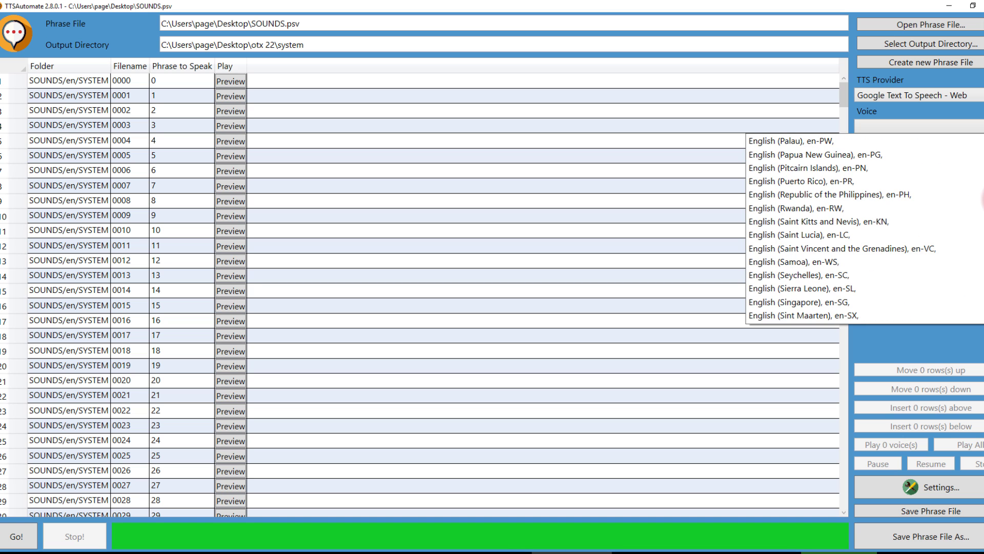
scroll(867, 228, "up", 17)
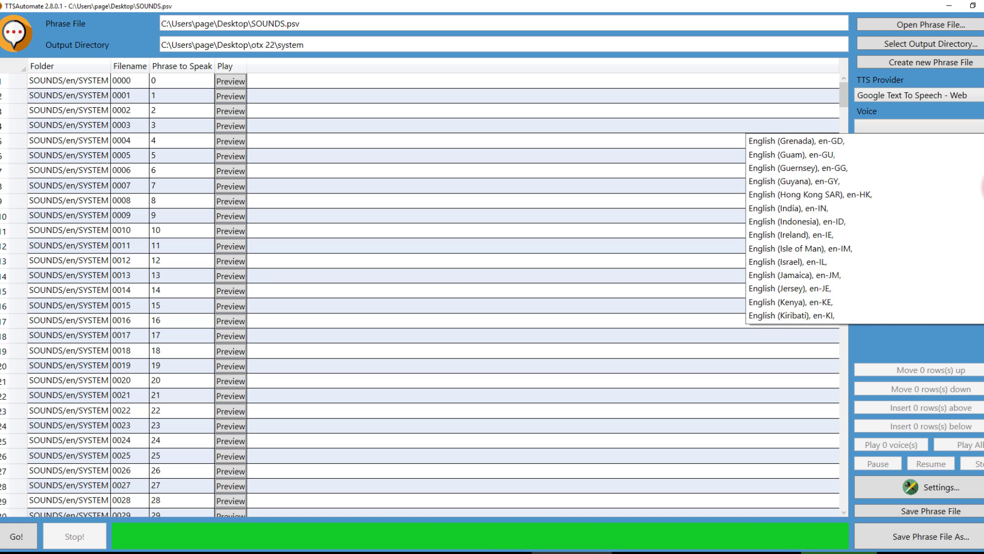
scroll(820, 228, "up", 1)
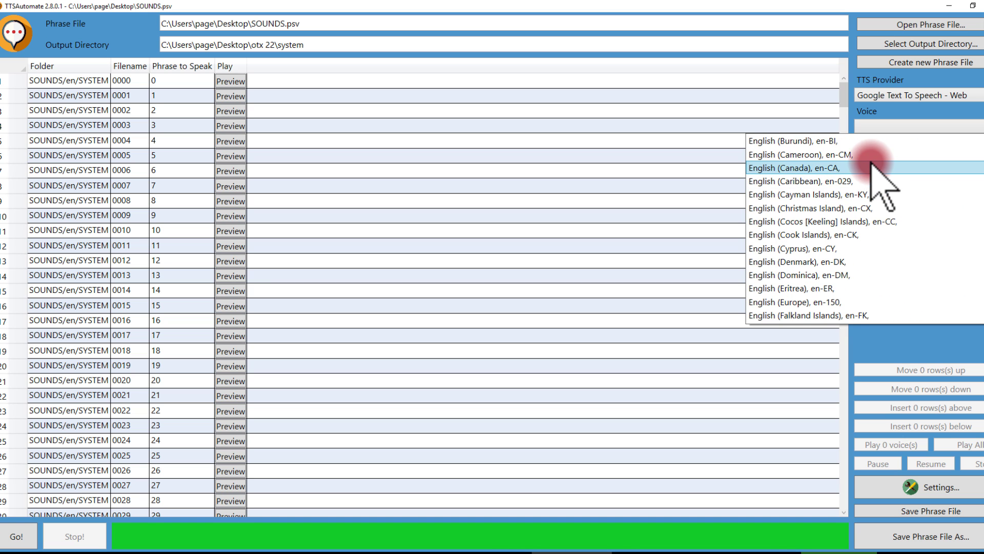
left_click(928, 102)
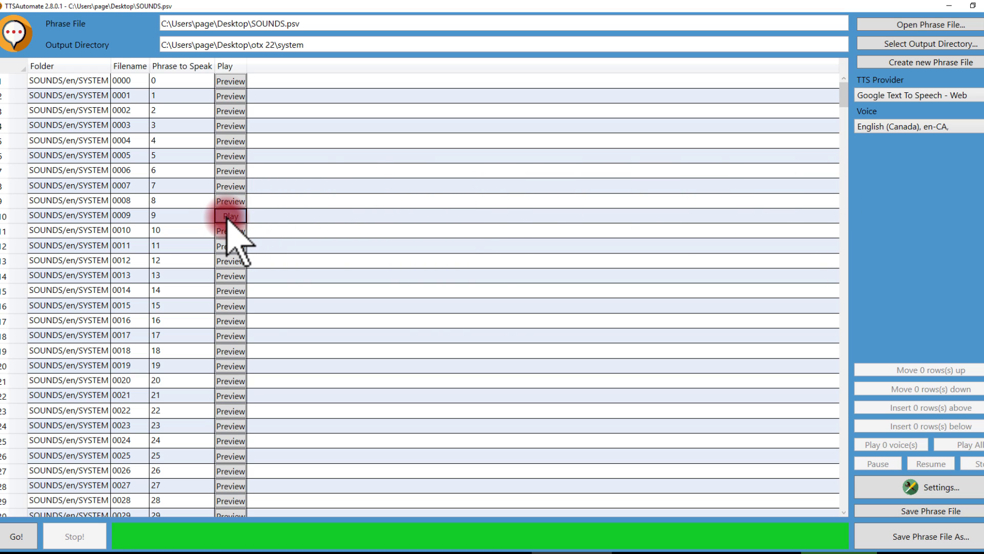
Change row 155's ml0 phrase from 'milliliter' to 'milli liter' and play a preview
left_click_drag(844, 97, 841, 232)
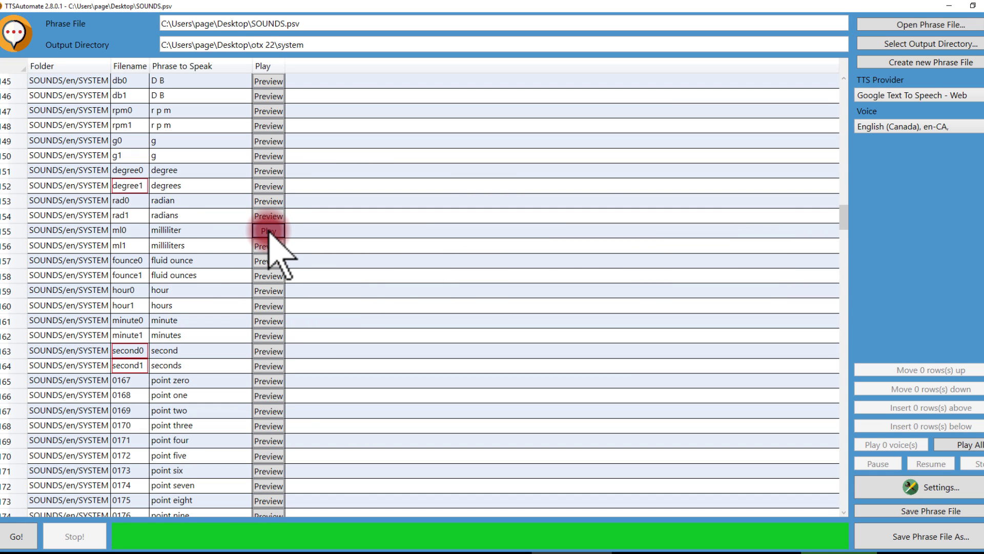
left_click(167, 231)
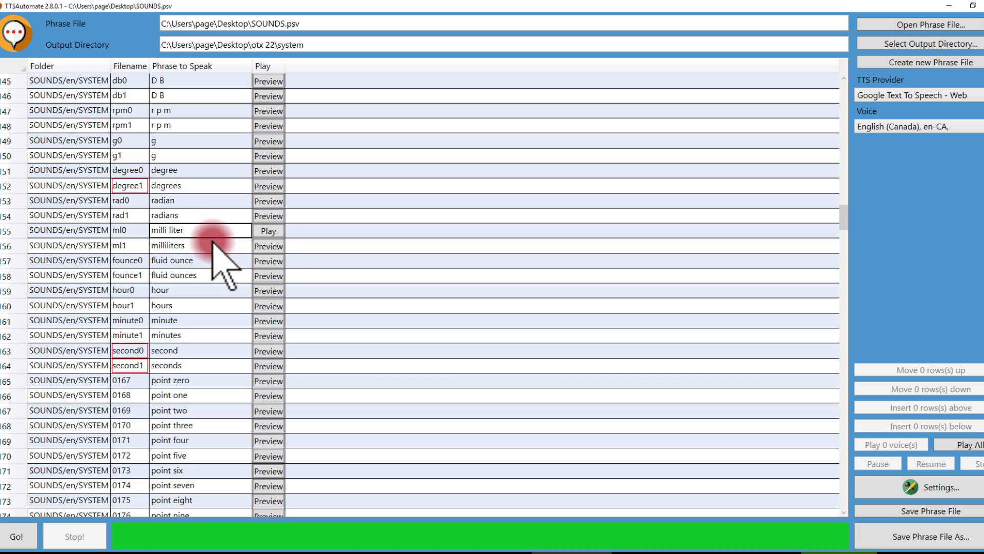
left_click(271, 231)
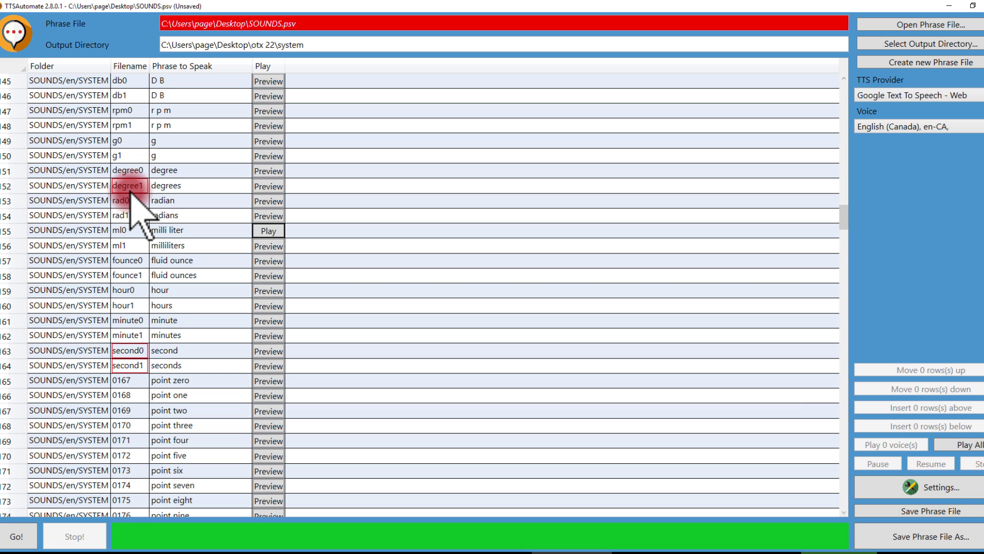
scroll(136, 226, "down", 6)
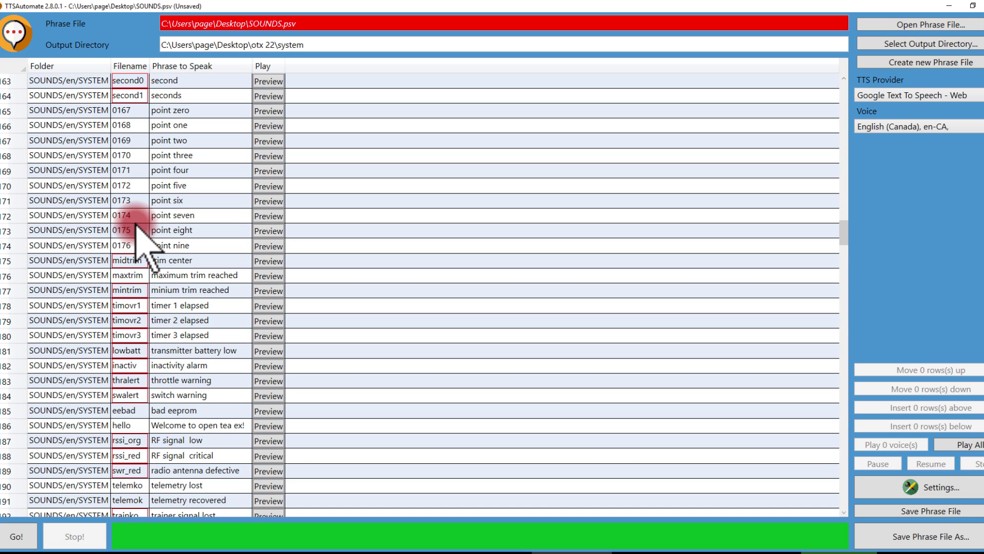
scroll(137, 230, "down", 4)
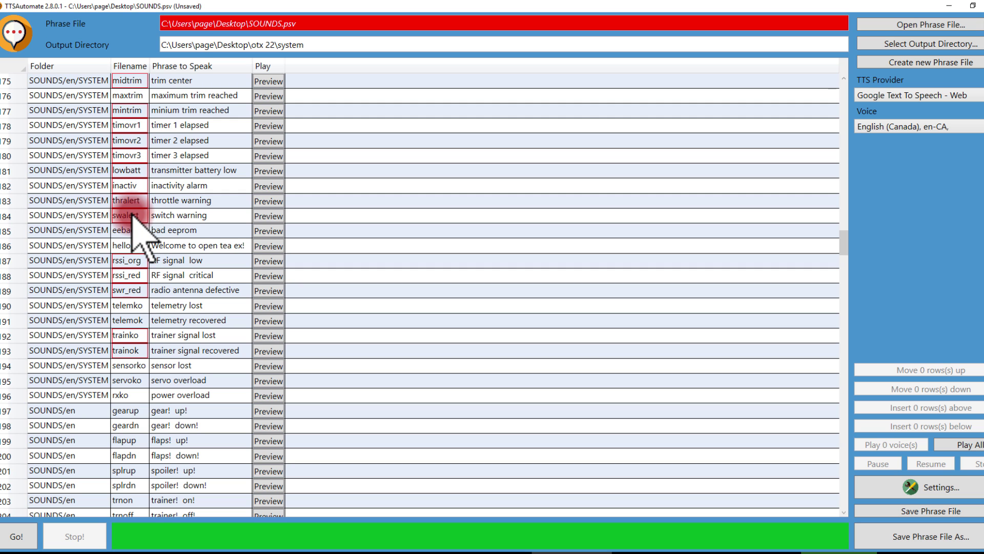
scroll(133, 214, "down", 12)
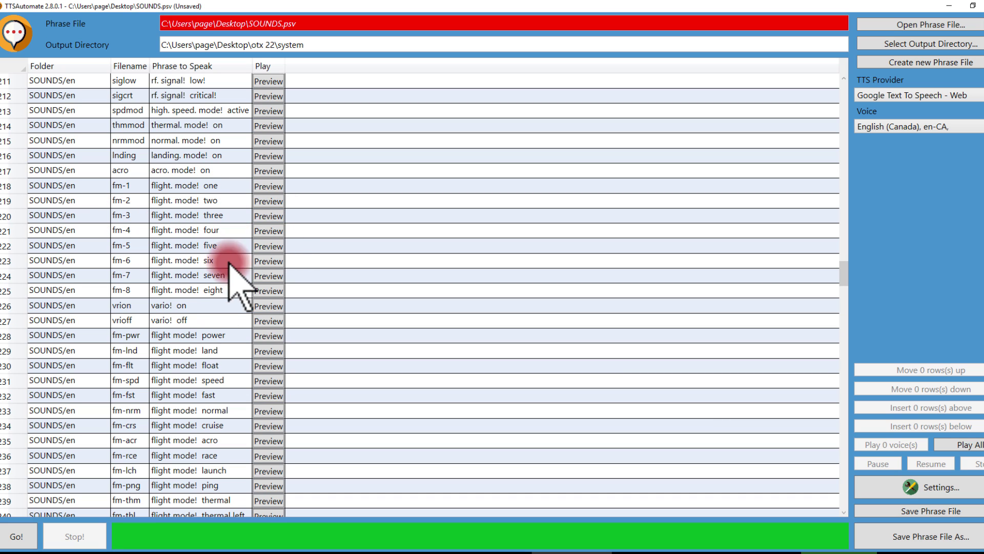
Start generating the WAV files for all SOUNDS.psv phrases with the English (Canada) voice
left_click(18, 536)
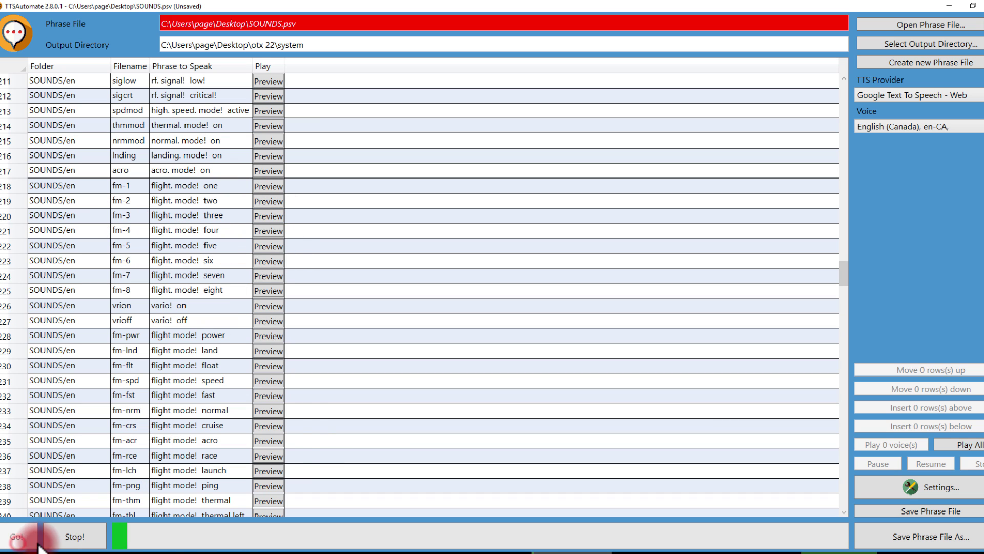